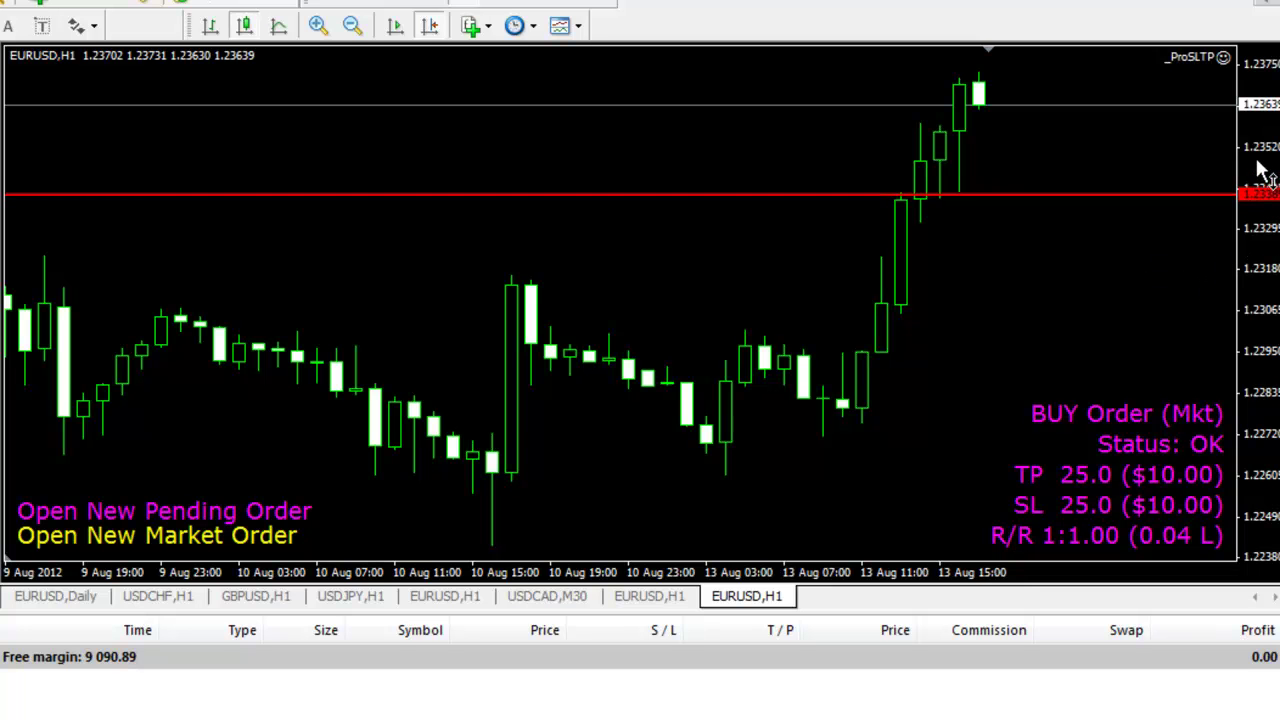
Rescale the price axis so the buy's 25-pip take-profit level shows on the chart
left_click_drag(1266, 168, 1266, 209)
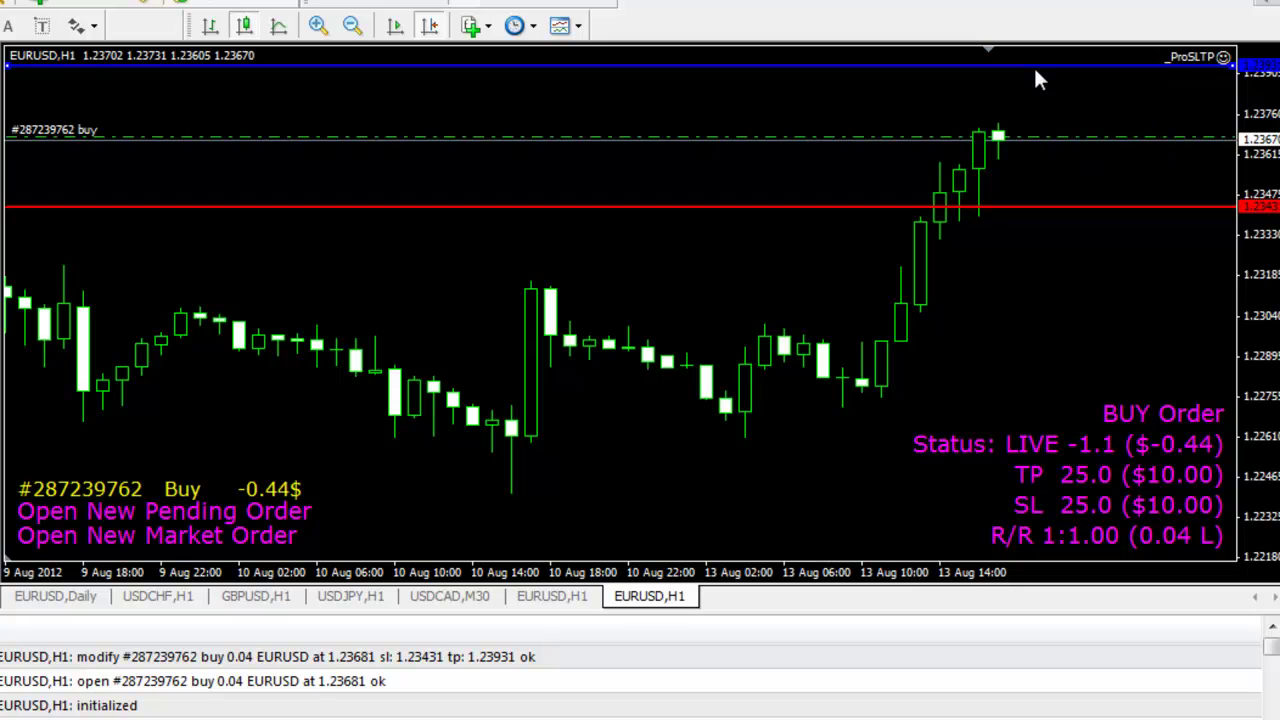
Lower the open buy's take profit to 11.6 pips and select the buy in the Trade list
double_click(1036, 67)
left_click_drag(1035, 72, 1035, 106)
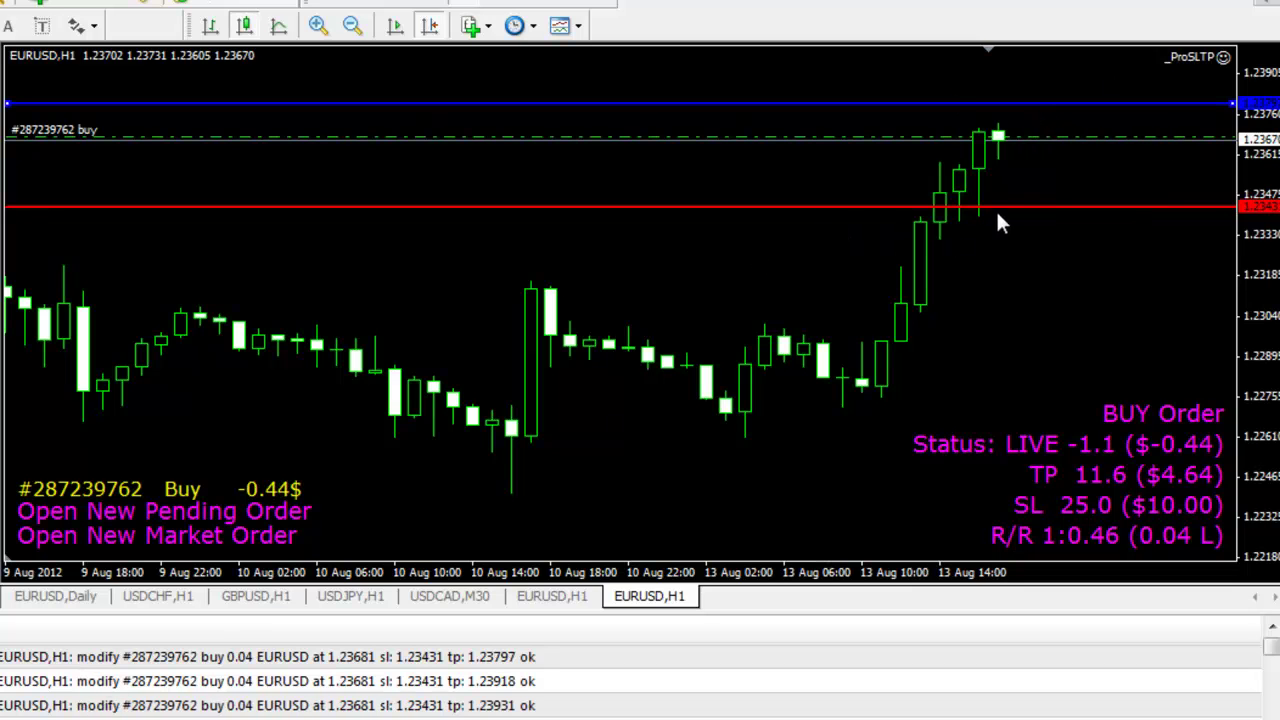
left_click(488, 712)
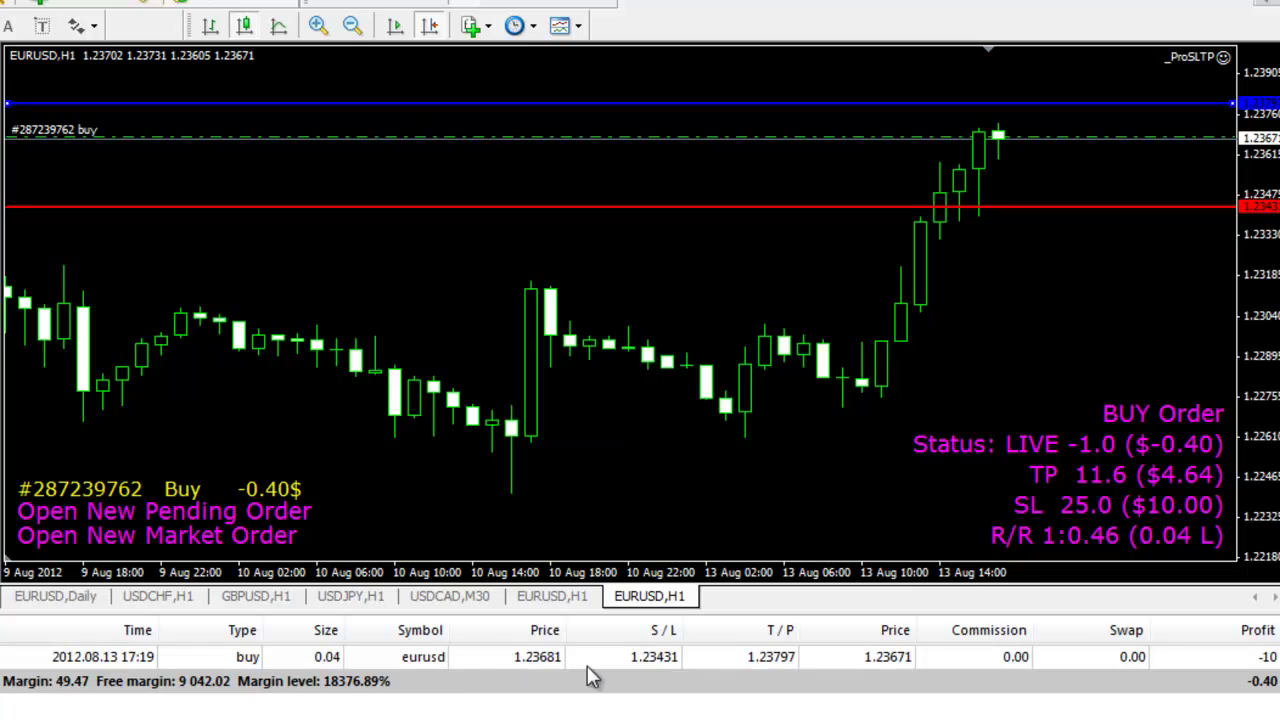
left_click(656, 662)
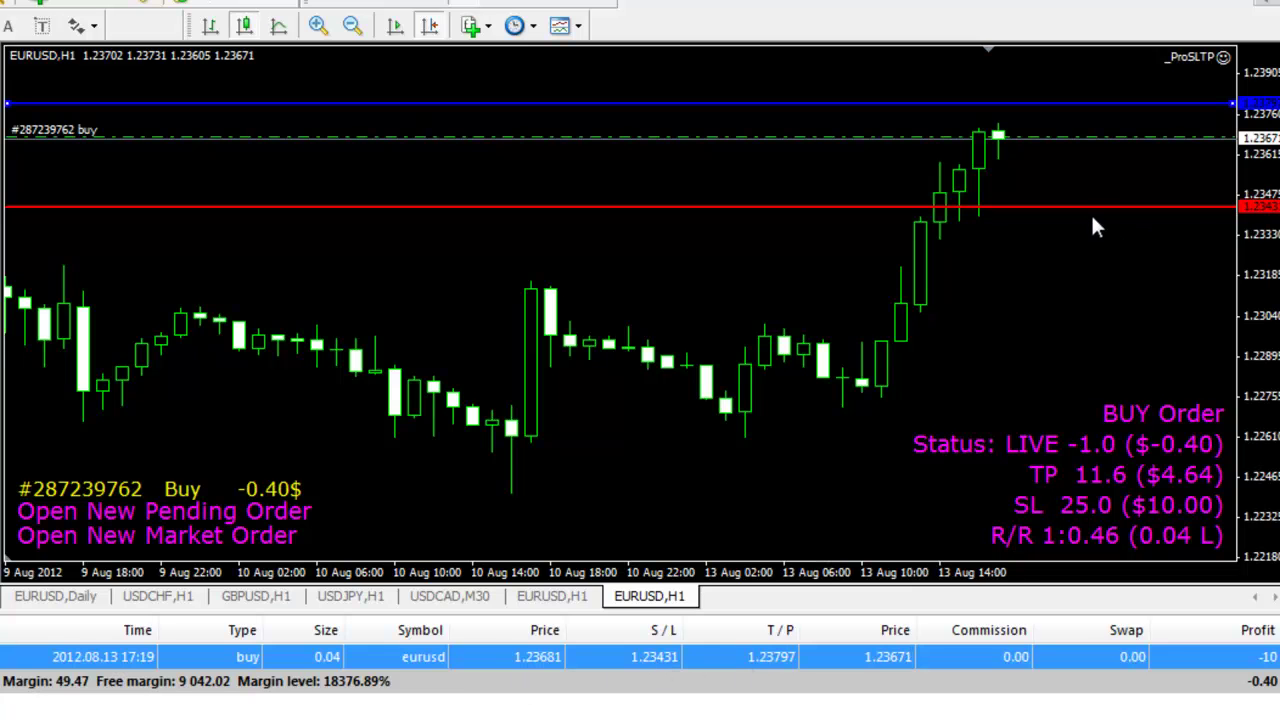
Raise the buy's stop loss to 14.0 pips, at 1.23541
double_click(1079, 208)
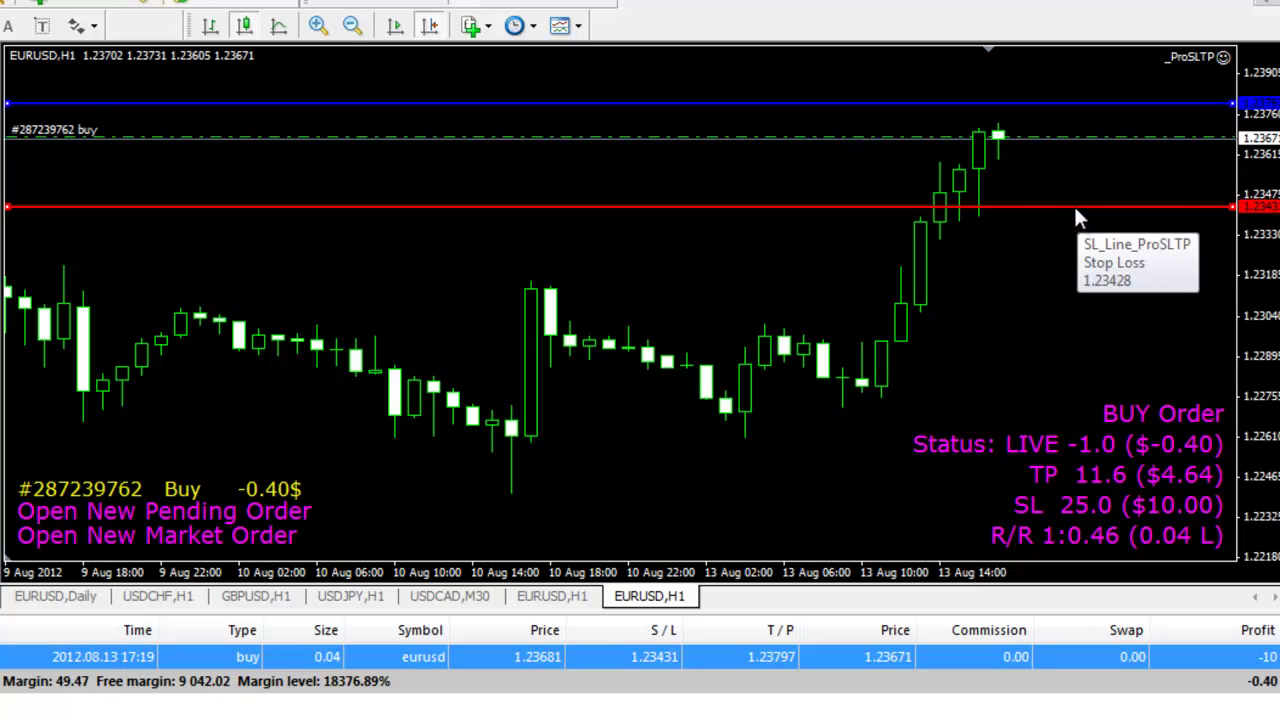
left_click_drag(1076, 207, 1078, 176)
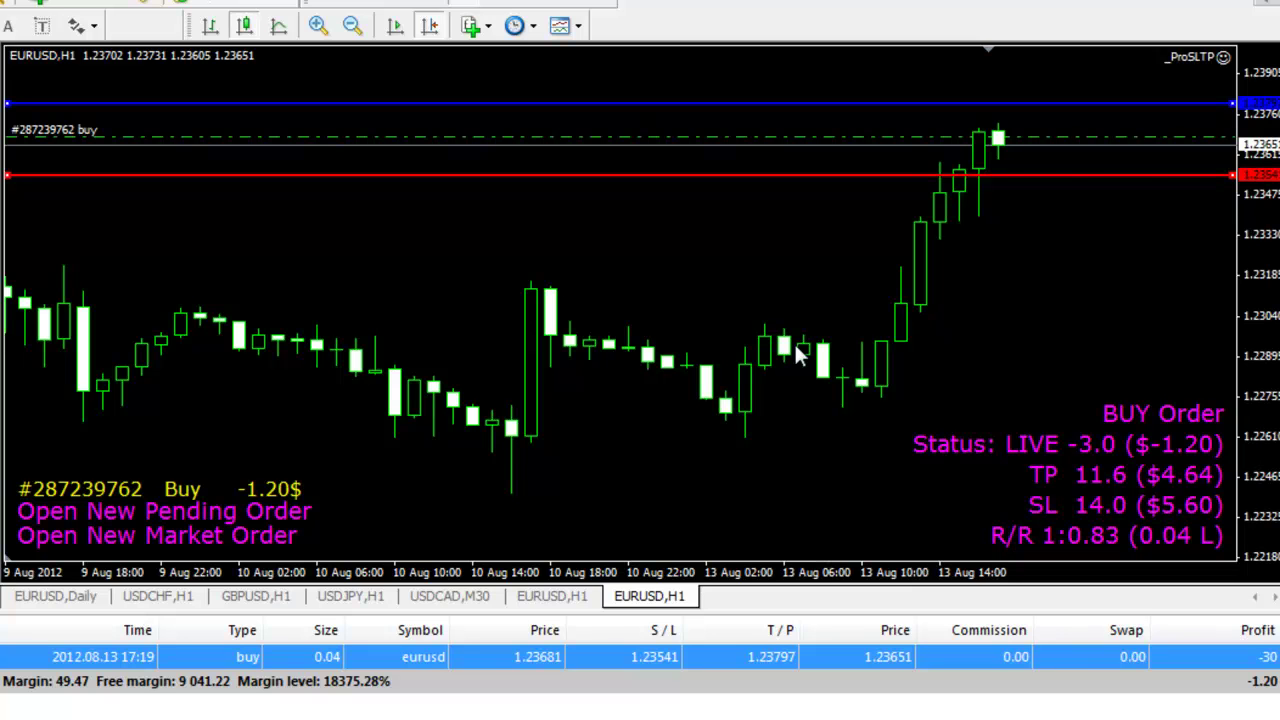
key("m")
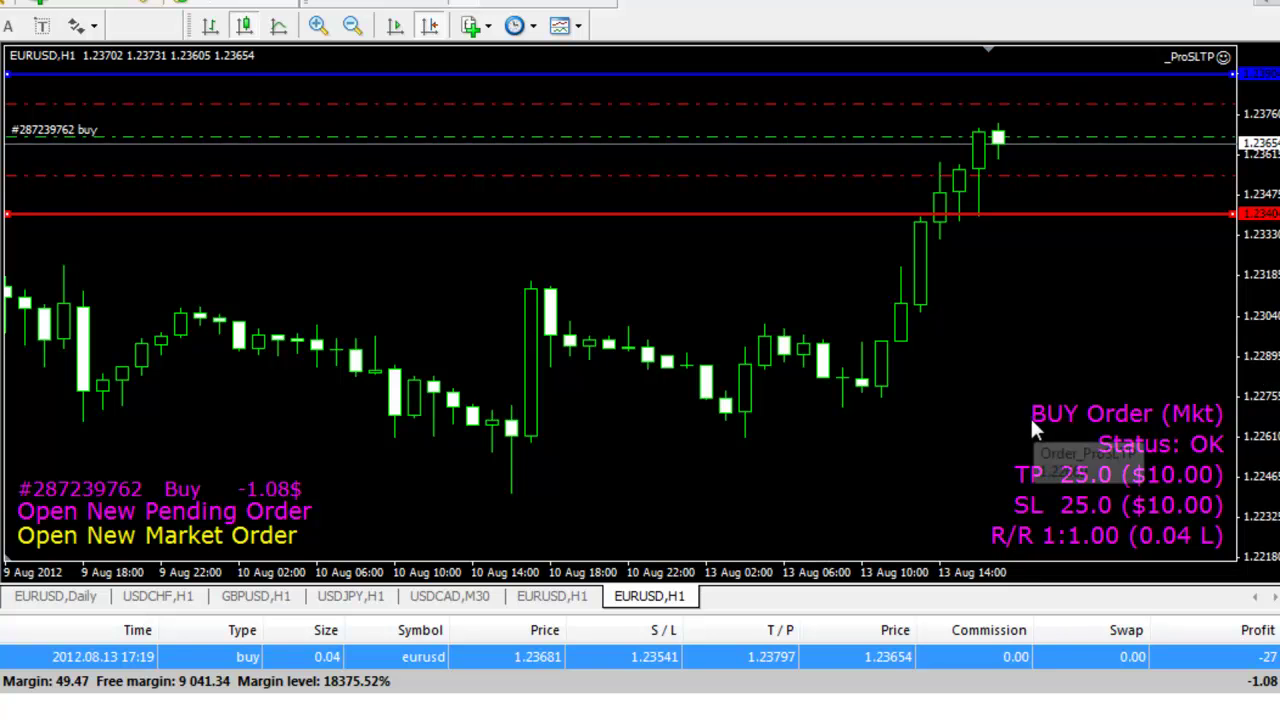
Switch the new 0.04-lot, 25-pip market order from BUY to SELL
left_click(1194, 424)
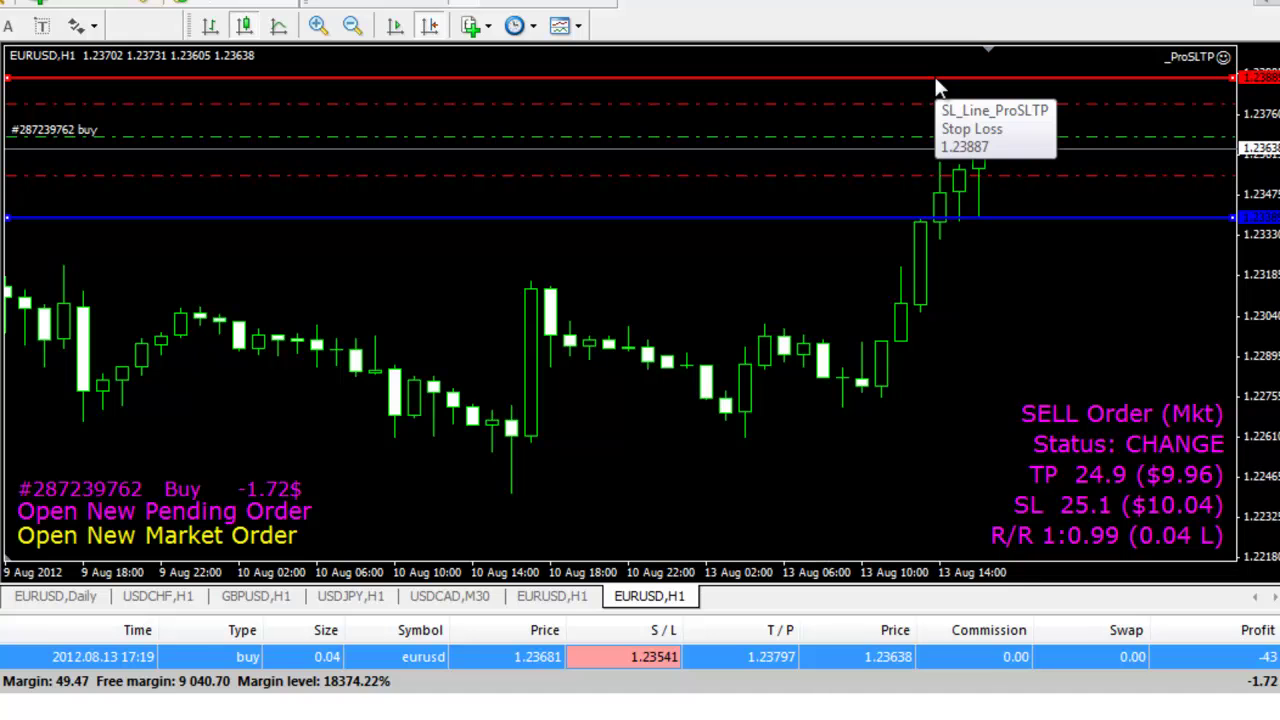
Set the new sell's take profit to 22.7 pips and its stop loss to 1.23836
left_click_drag(934, 82, 929, 120)
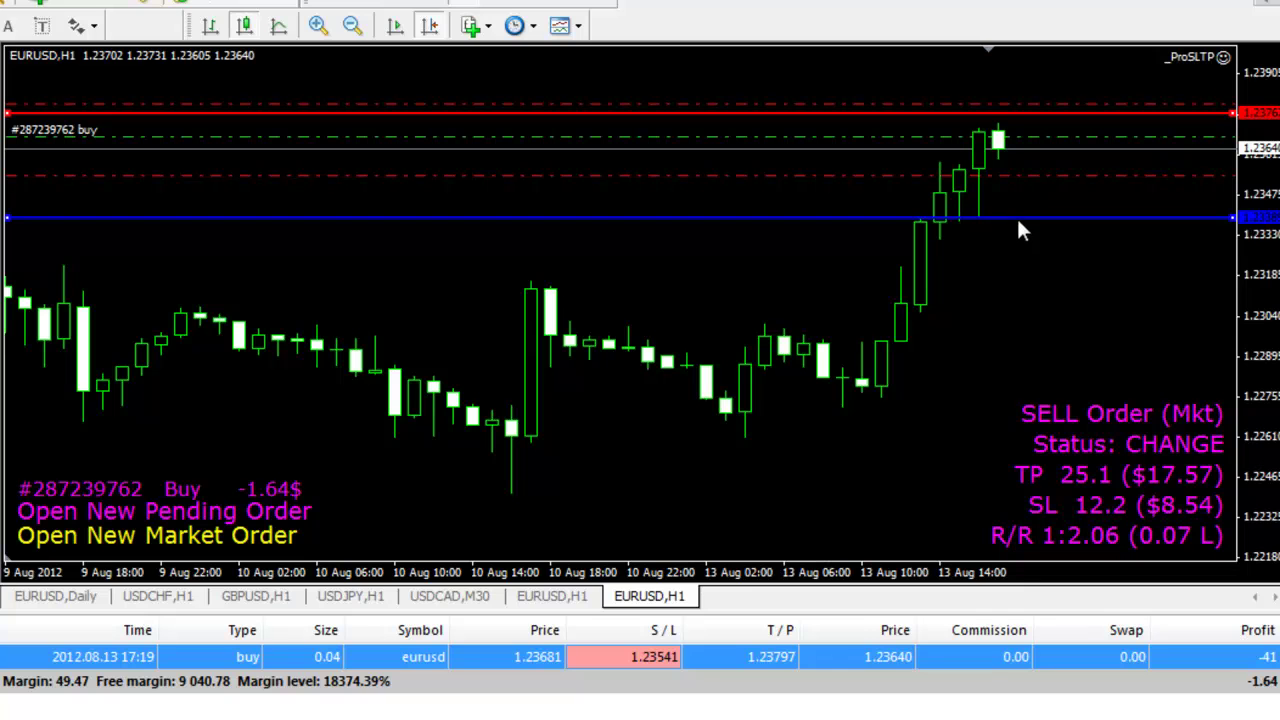
left_click_drag(1010, 213, 1028, 211)
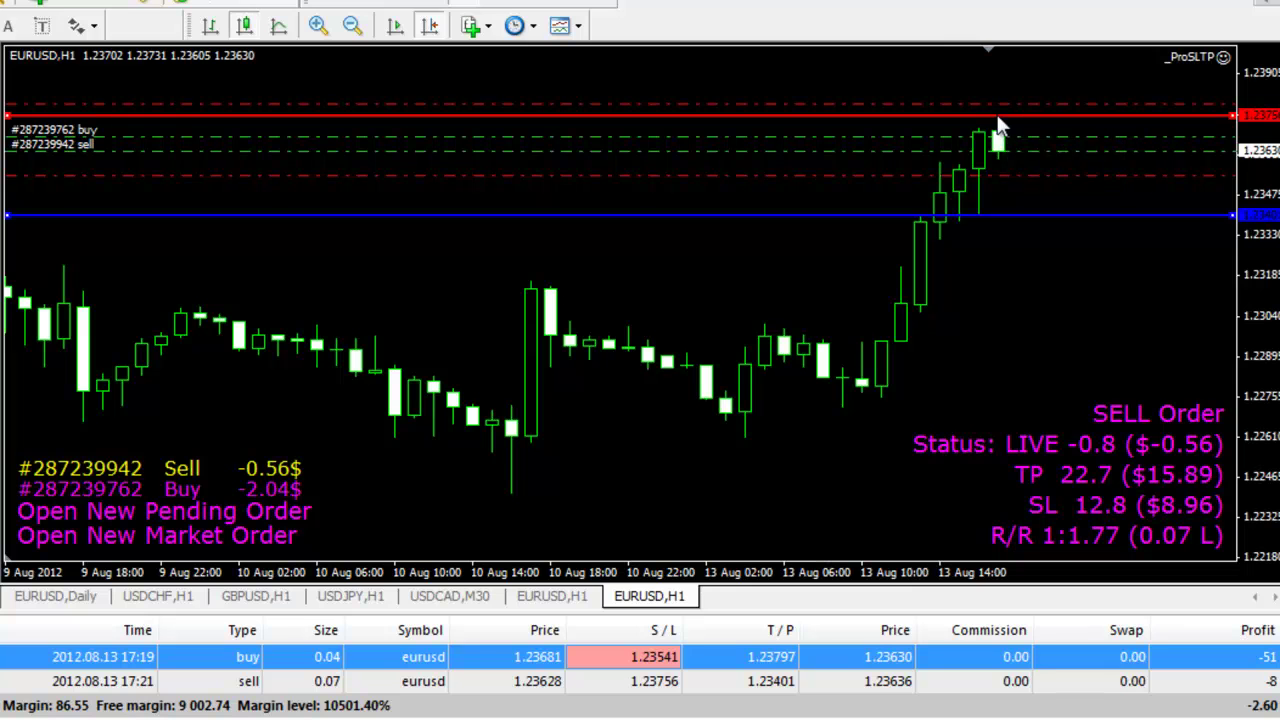
left_click_drag(997, 118, 996, 95)
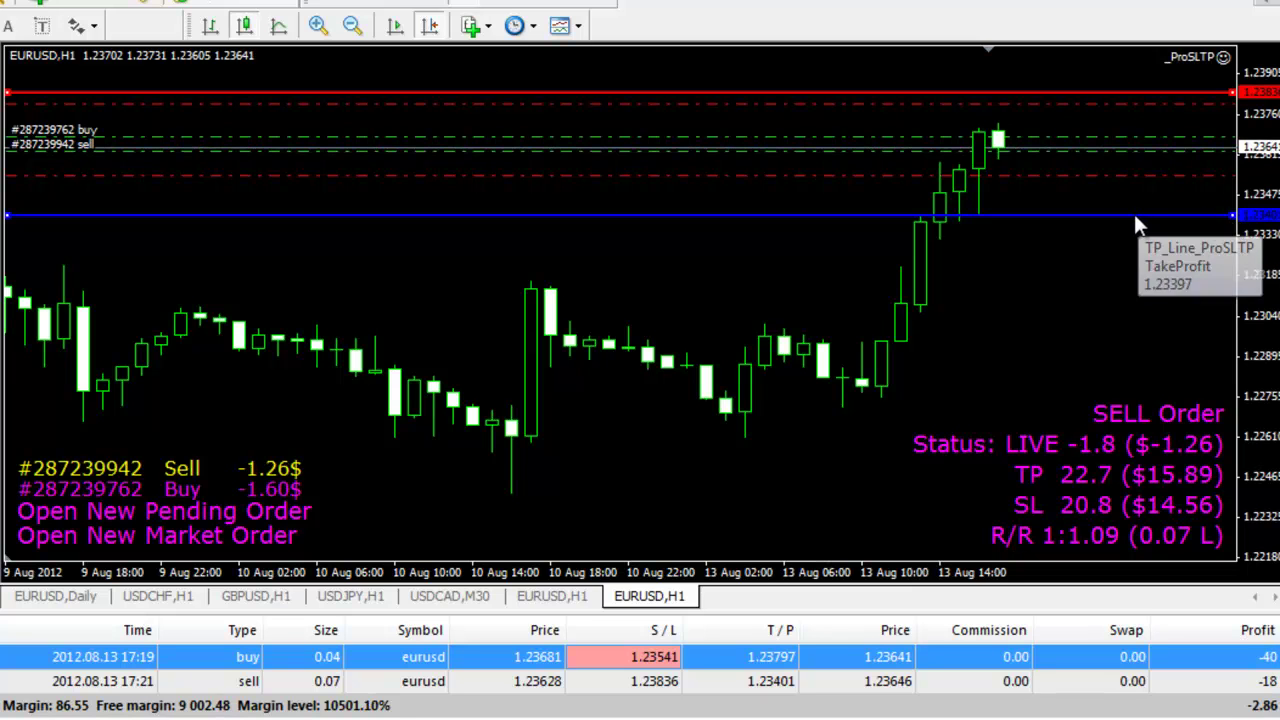
Move the open sell's take profit up to 1.23425, 20.3 pips
left_click_drag(1135, 215, 1140, 200)
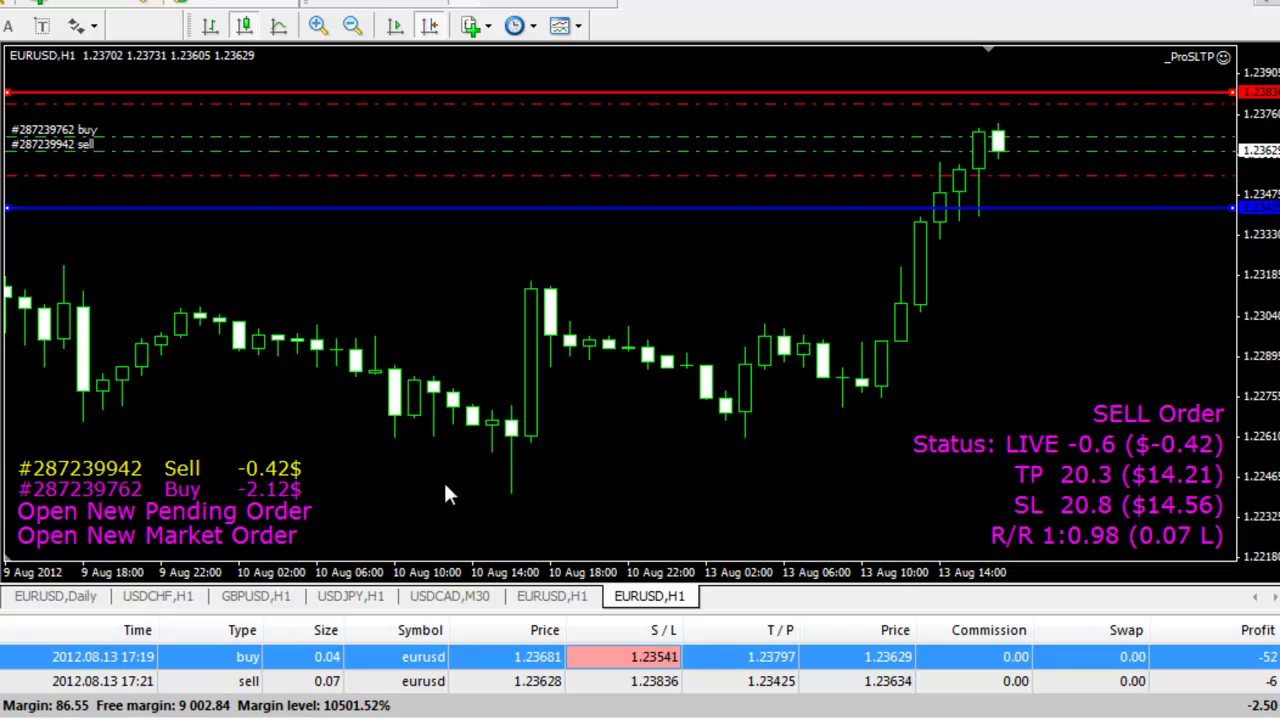
left_click(445, 486)
Start a buy limit pending order at 1.23571 and set its stop loss to 13.7 pips
left_click(445, 486)
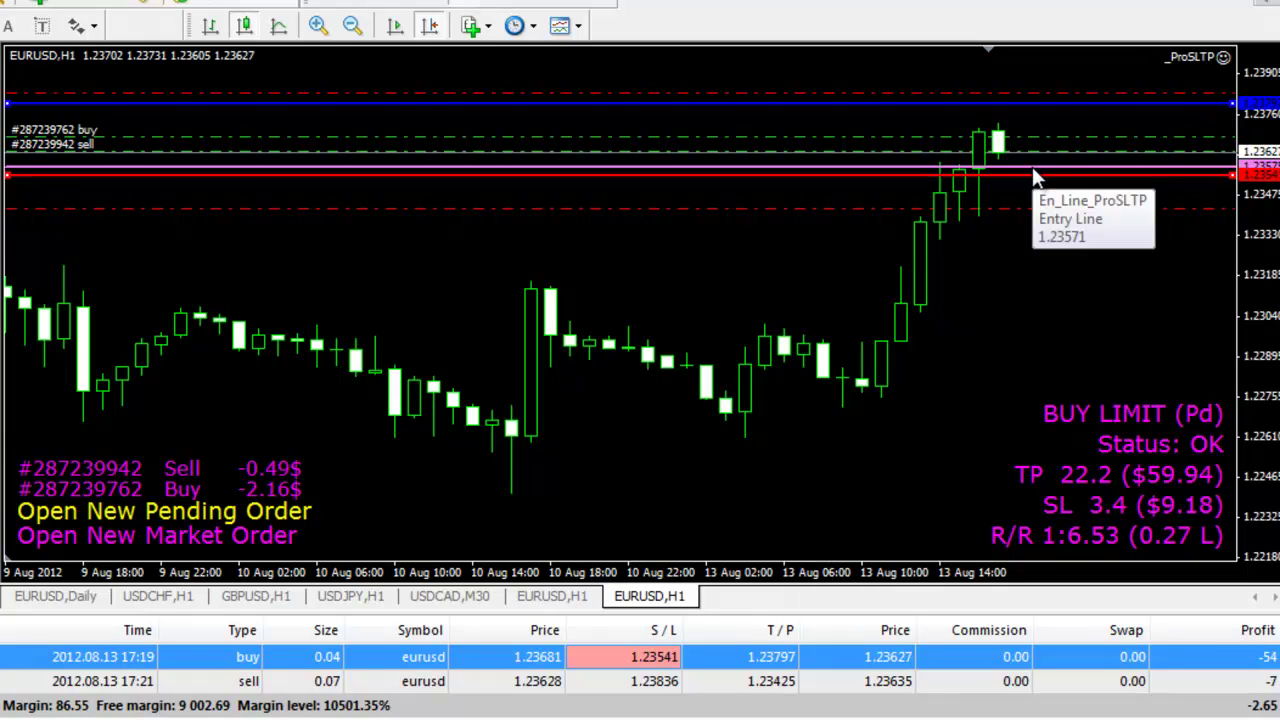
left_click_drag(1007, 181, 1025, 232)
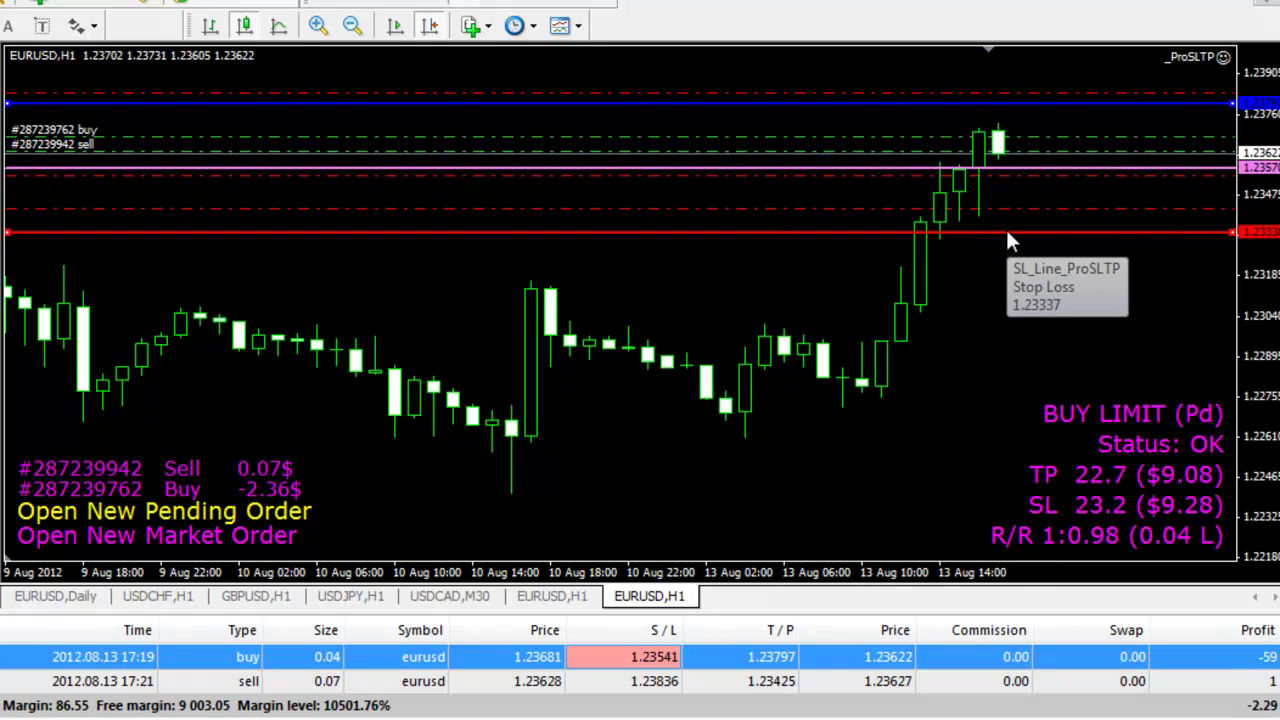
left_click_drag(1005, 229, 1005, 206)
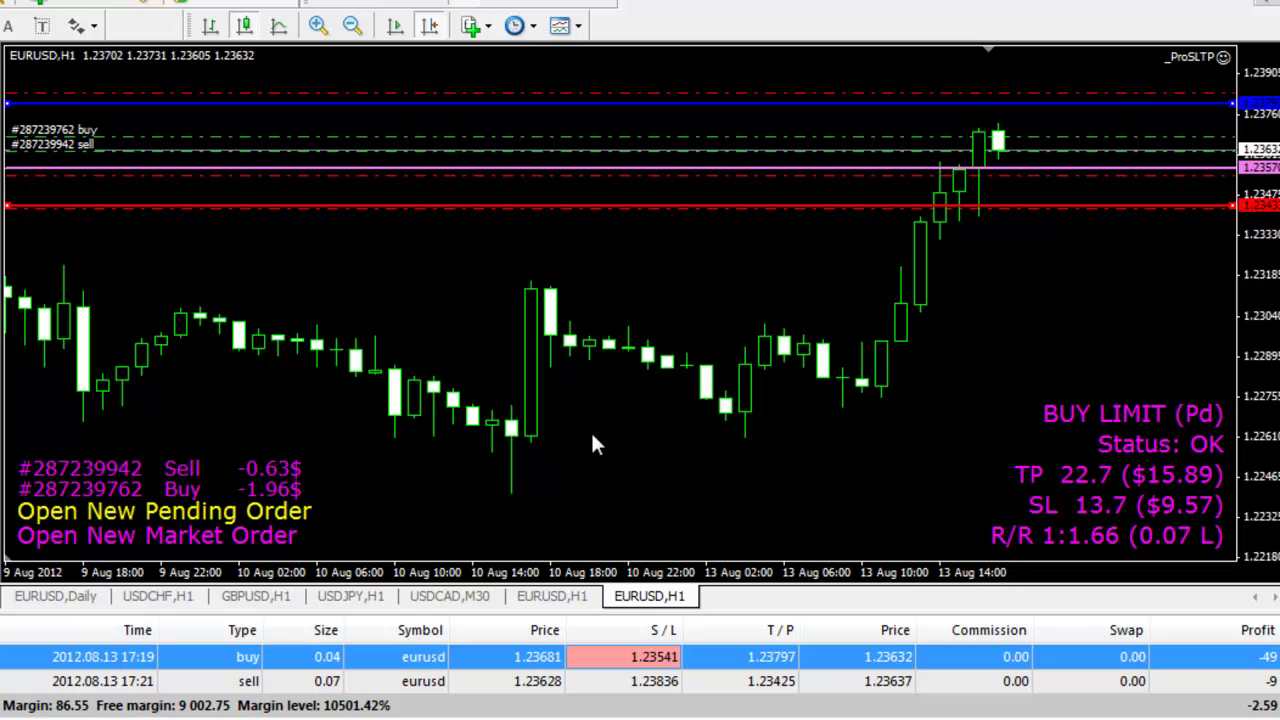
key("Up")
Cycle through the orders with the arrow hotkeys to focus the open buy
key("Up")
key("Down")
key("Up")
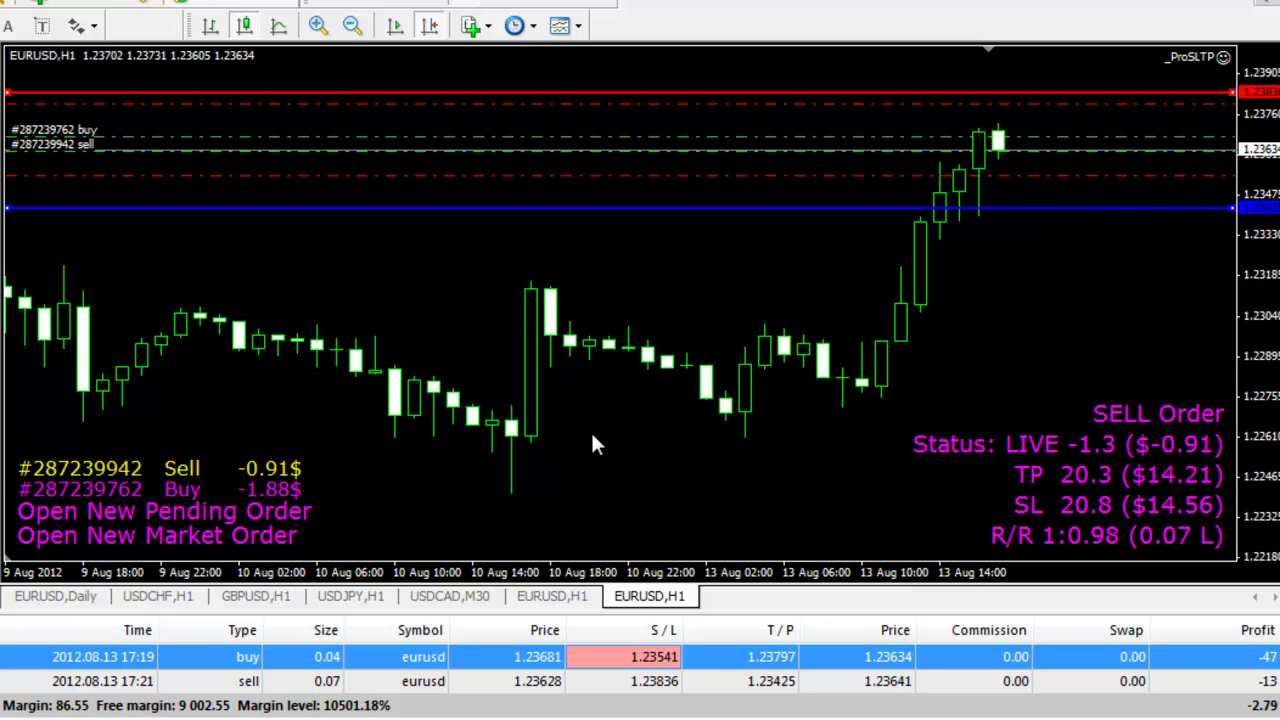
key("Down")
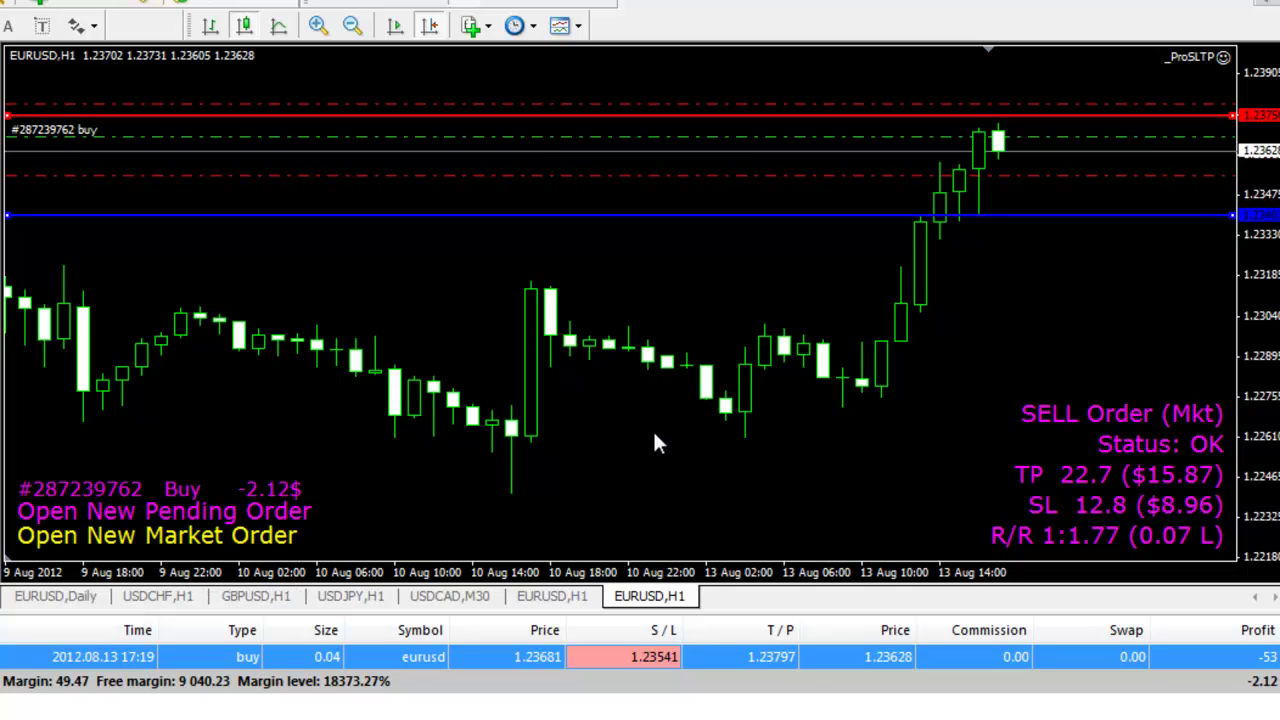
Stop the expert, open its inputs with F7, and change RiskPercent to 0.5
key("F7")
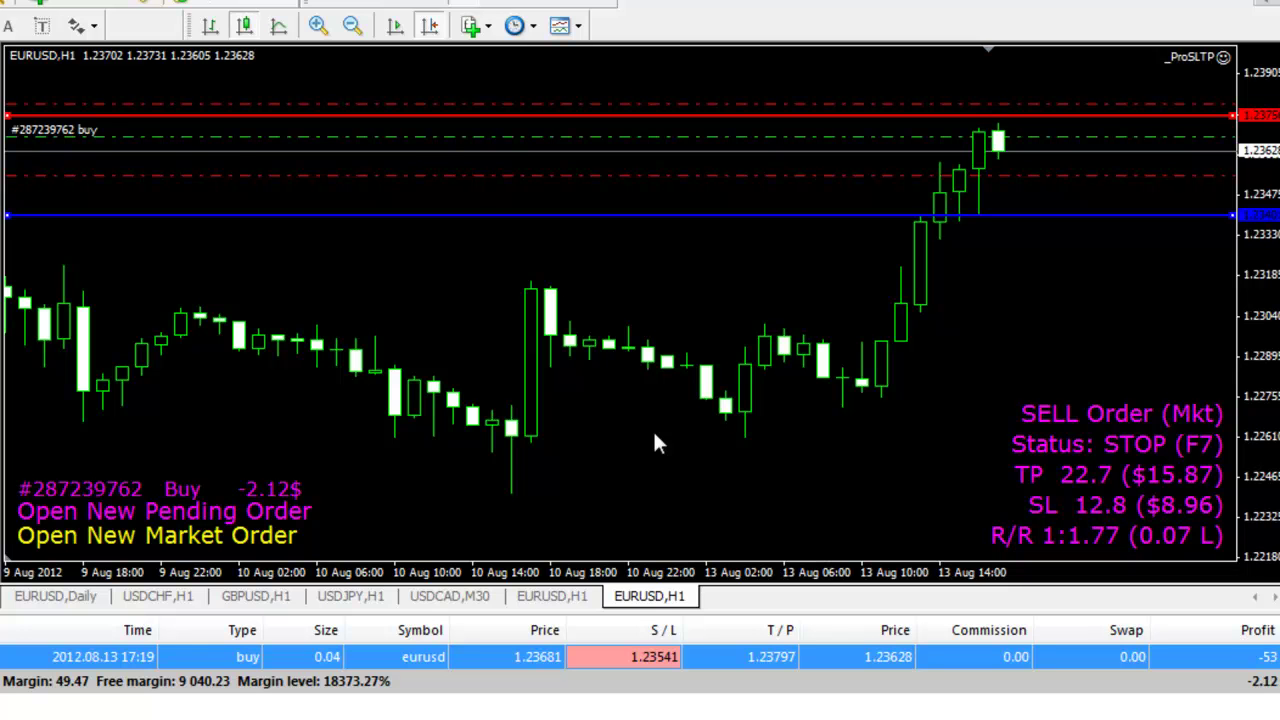
key("F7")
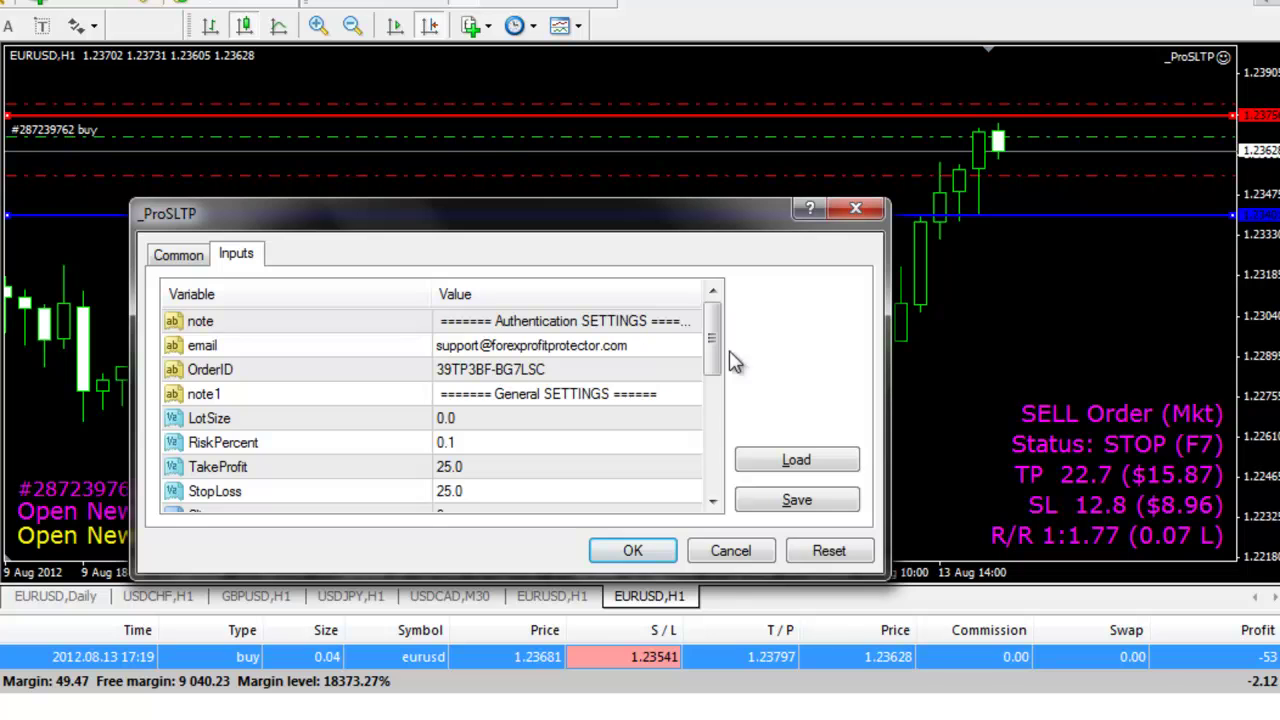
left_click_drag(712, 327, 711, 371)
double_click(483, 345)
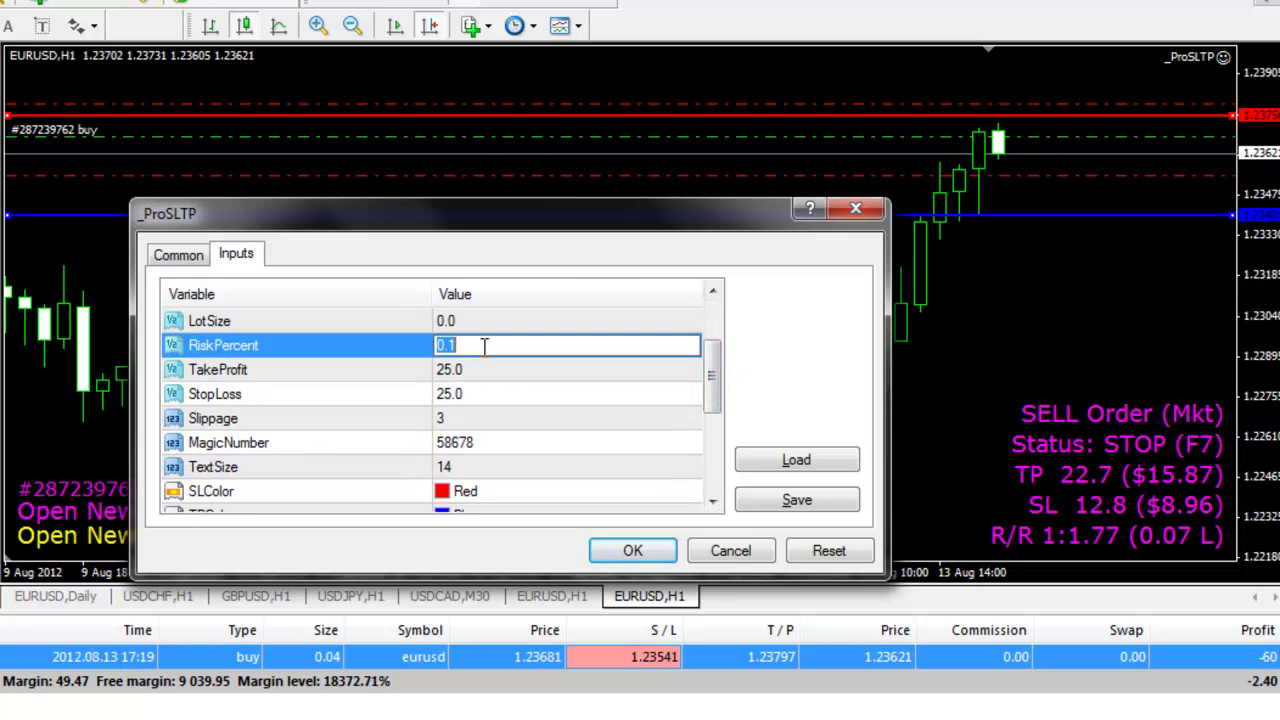
type("0.5")
left_click(626, 553)
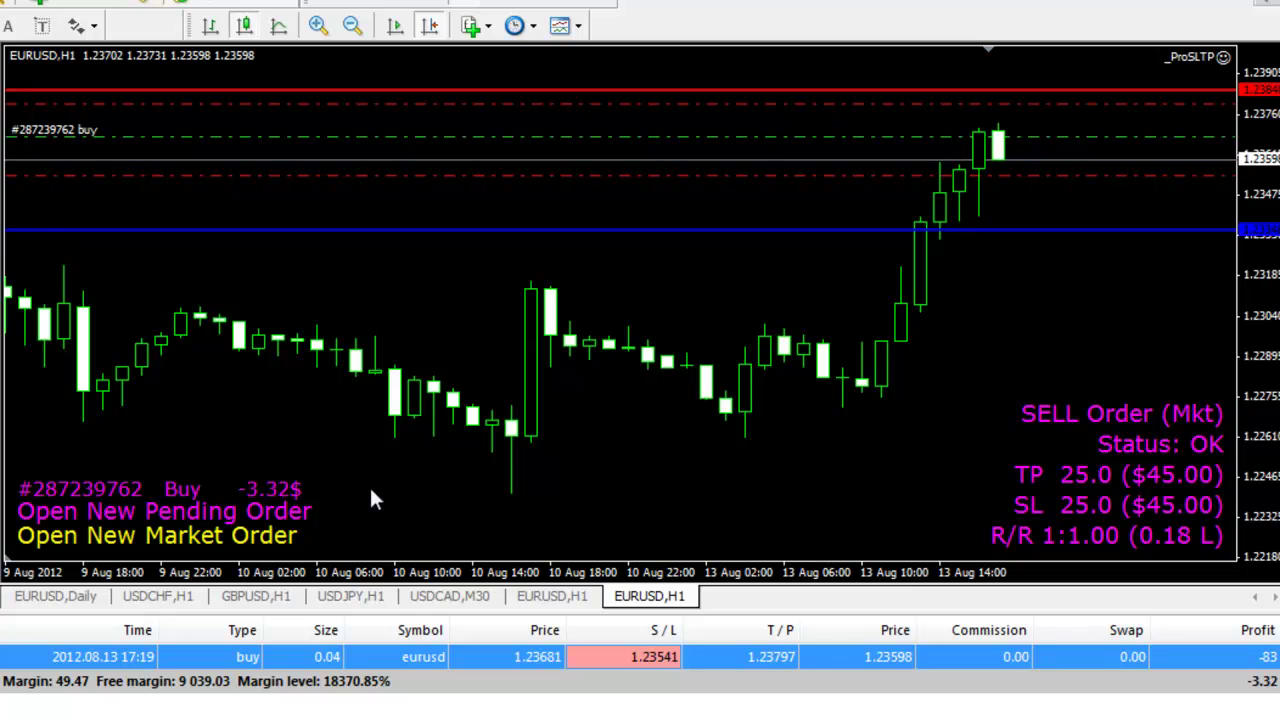
Switch the setup to a pending BUY LIMIT and lower its entry to about 1.23527
left_click(391, 520)
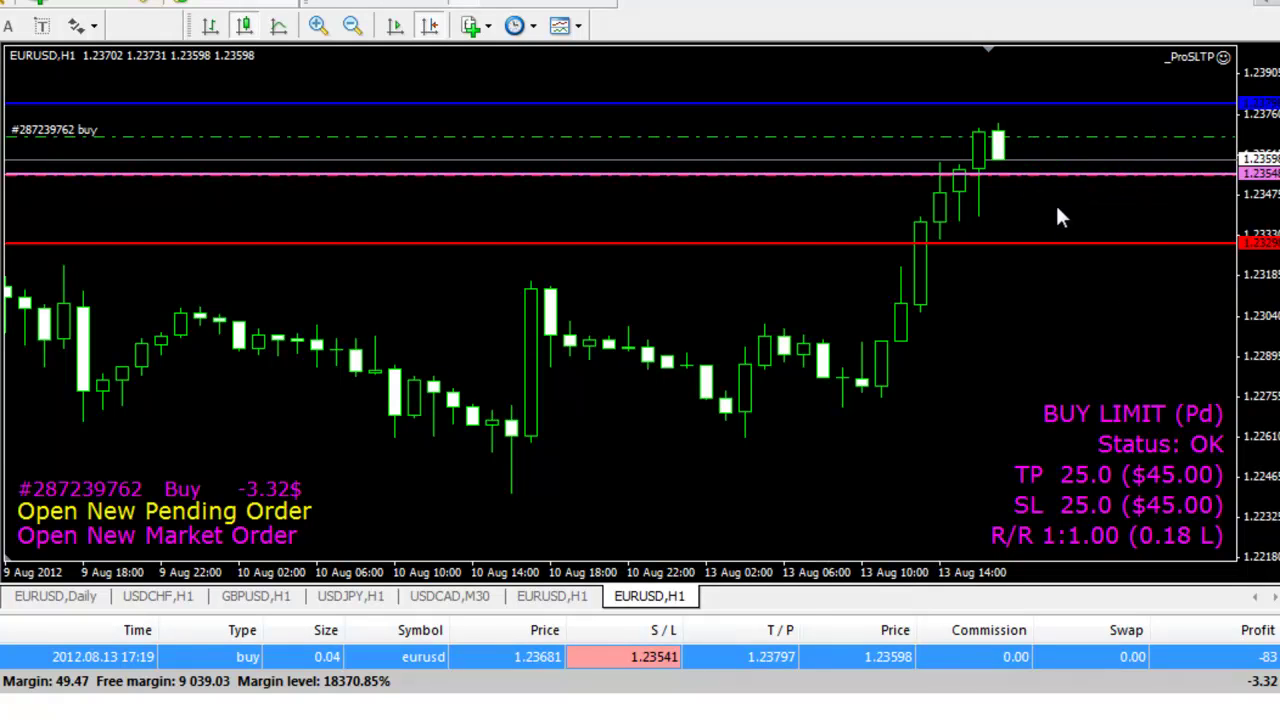
left_click_drag(1085, 174, 1055, 182)
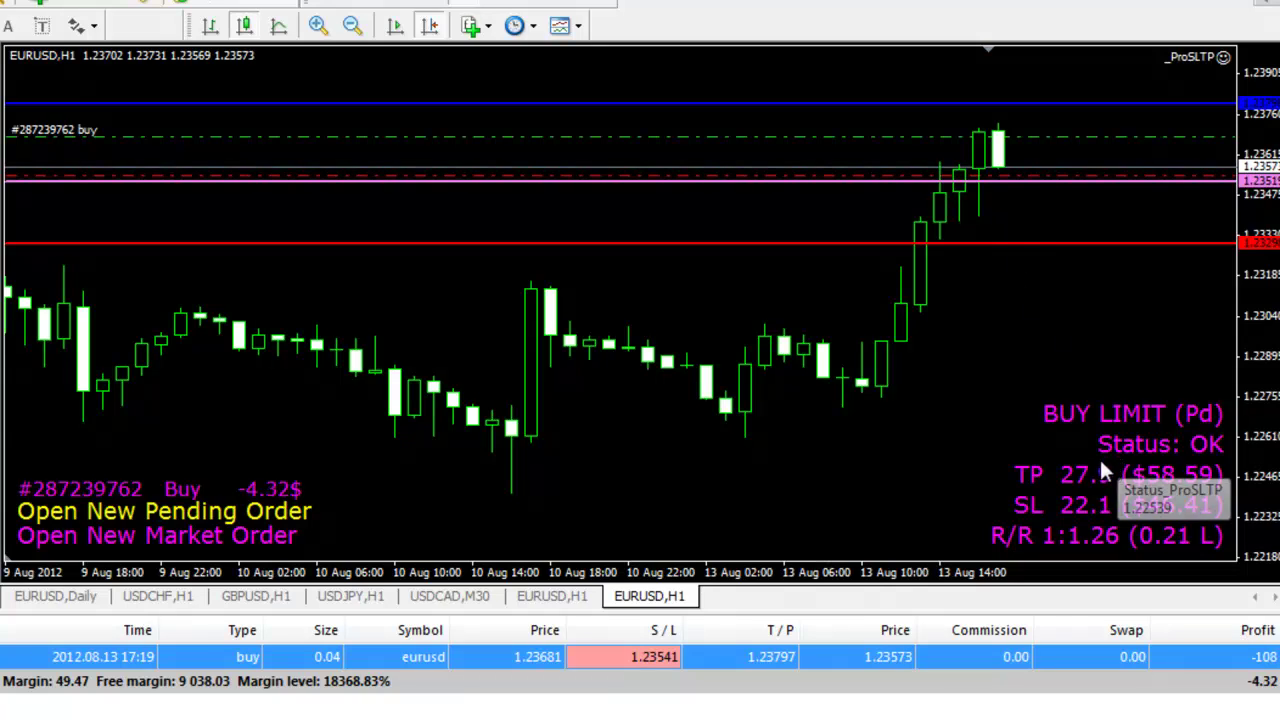
left_click(1077, 418)
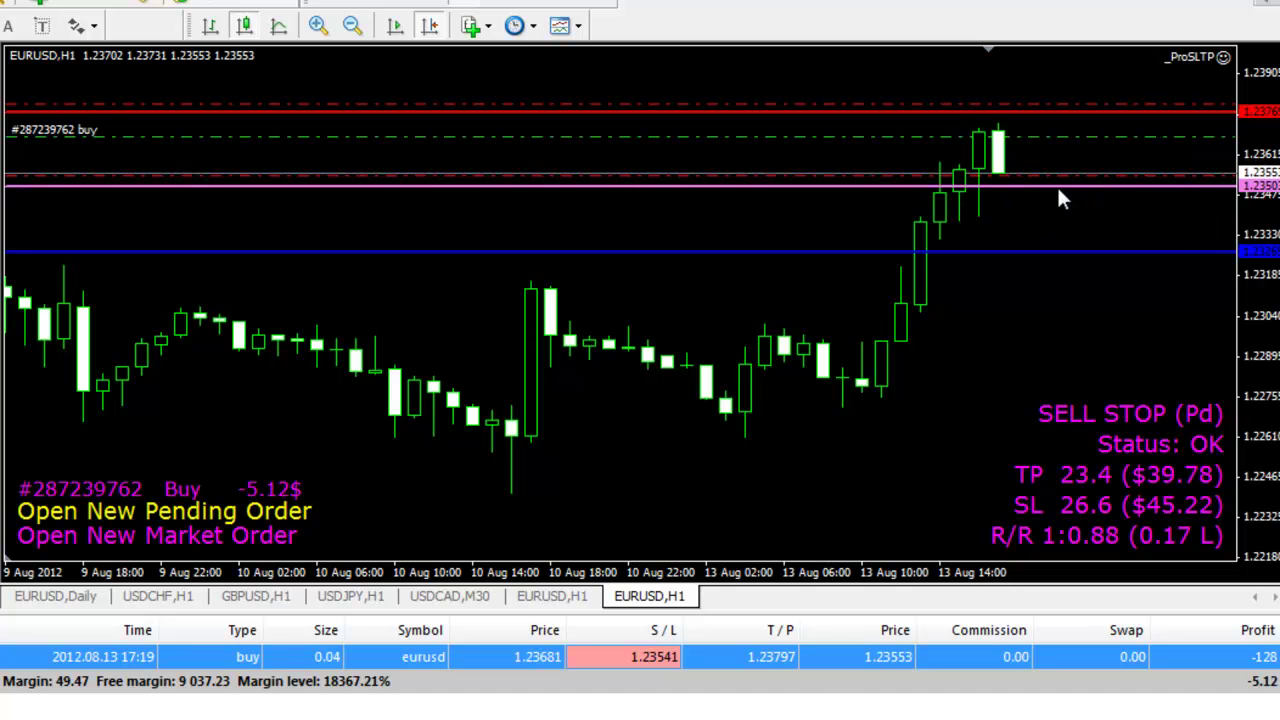
Reposition the sell stop entry, raise its stop loss to 33.7 pips, and lower its take profit to 26.0 pips
double_click(1001, 188)
mouse_move(1029, 188)
left_mouse_down()
mouse_move(1035, 217)
mouse_move(1036, 189)
left_mouse_up()
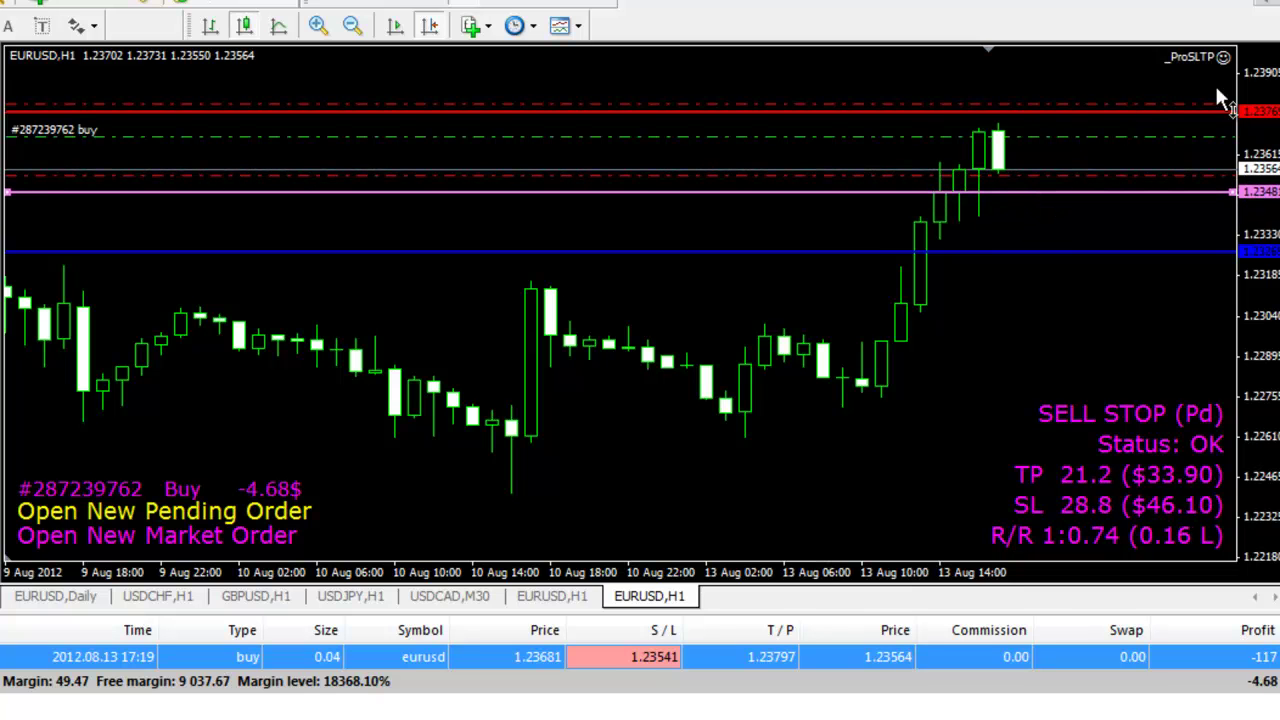
left_click_drag(1038, 117, 1024, 107)
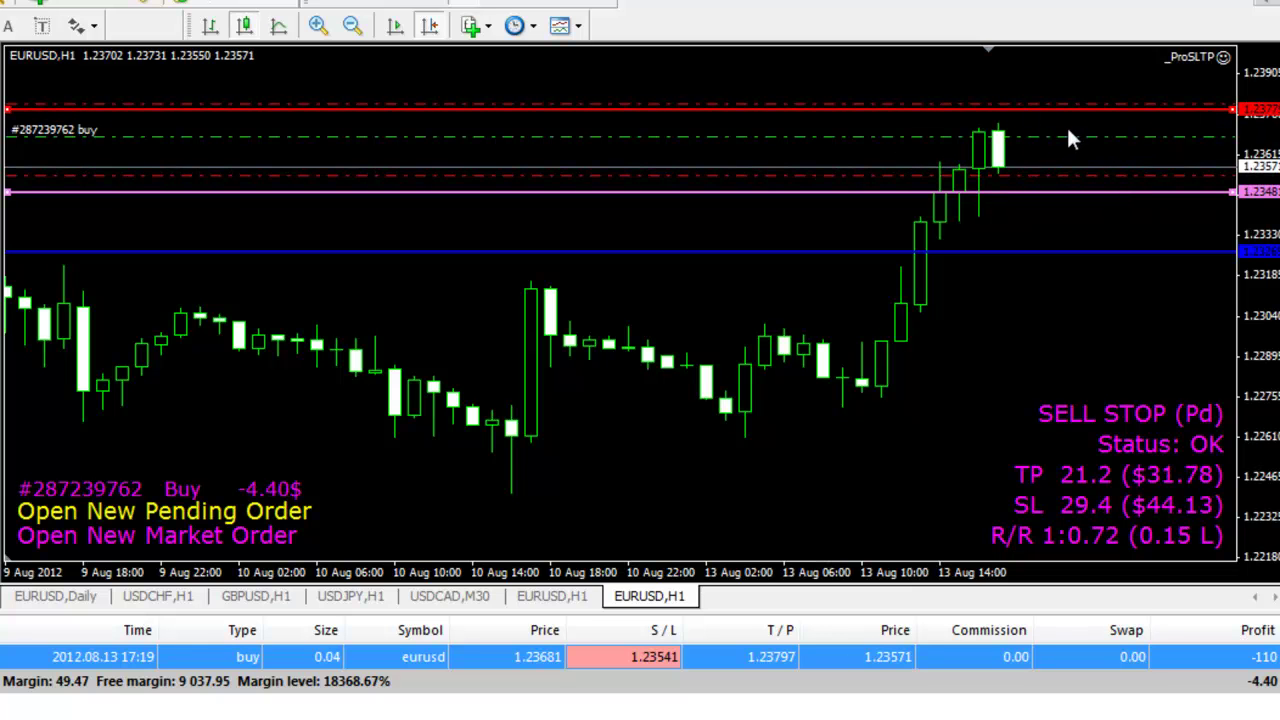
left_click_drag(1046, 109, 1047, 100)
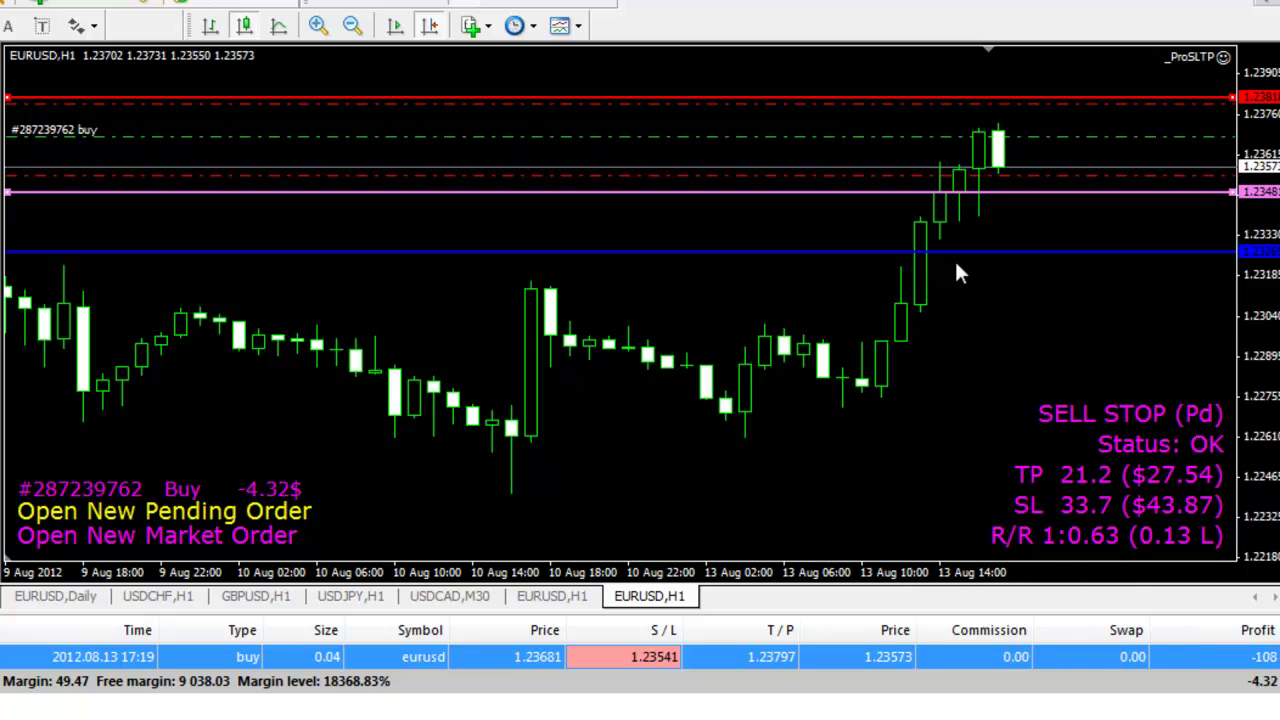
left_click_drag(1013, 252, 1031, 268)
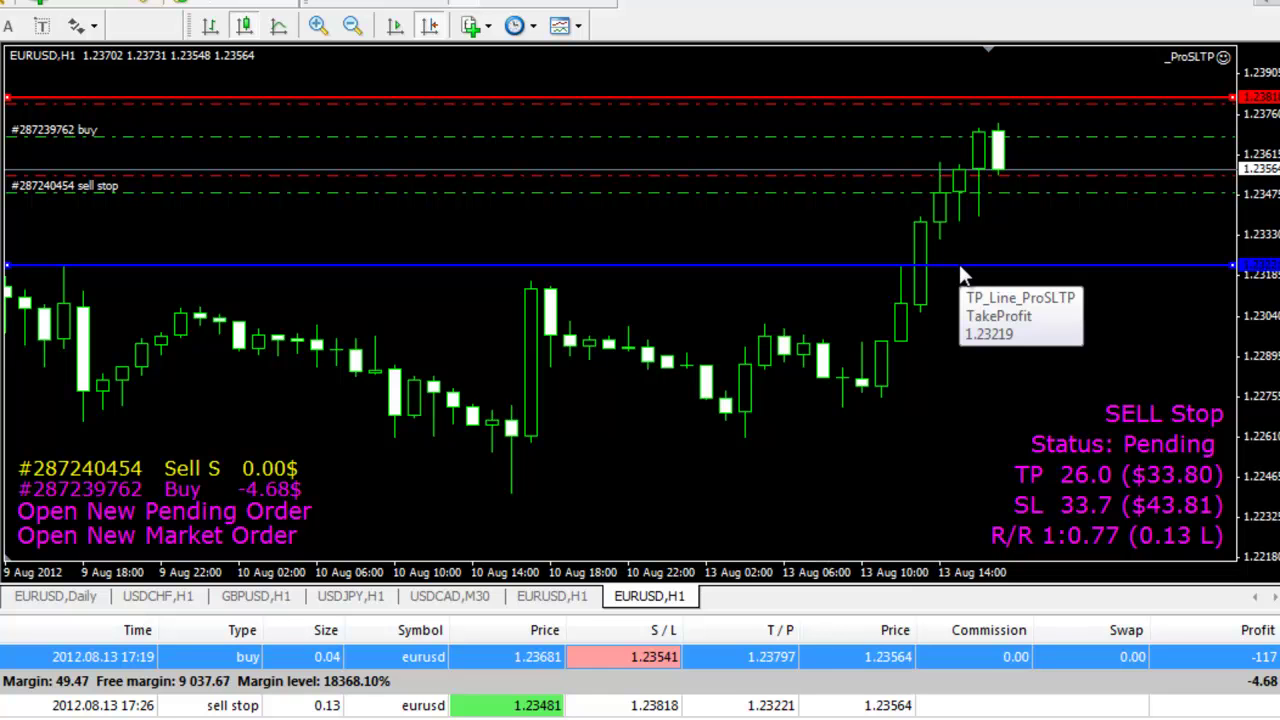
Drag the sell stop's take profit up to 1.23429 (5.2 pips), triggering 'TP too Close' errors
left_click_drag(973, 266, 980, 254)
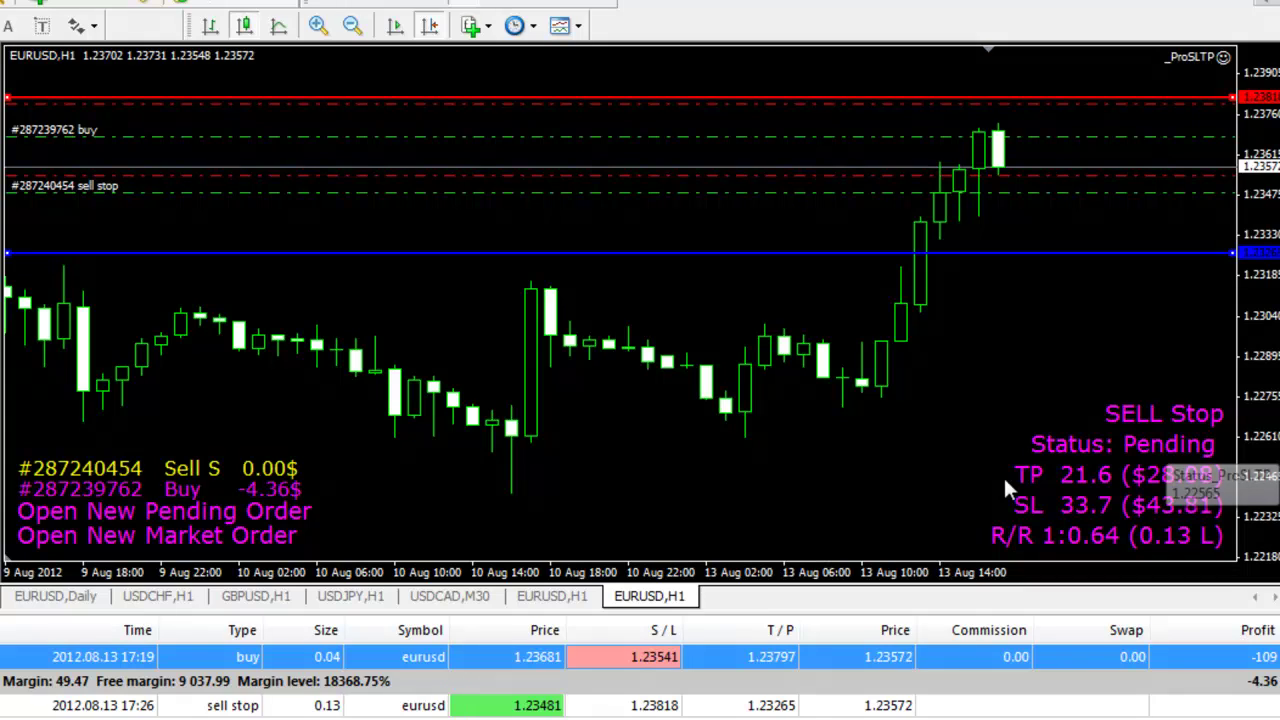
left_click_drag(987, 254, 960, 214)
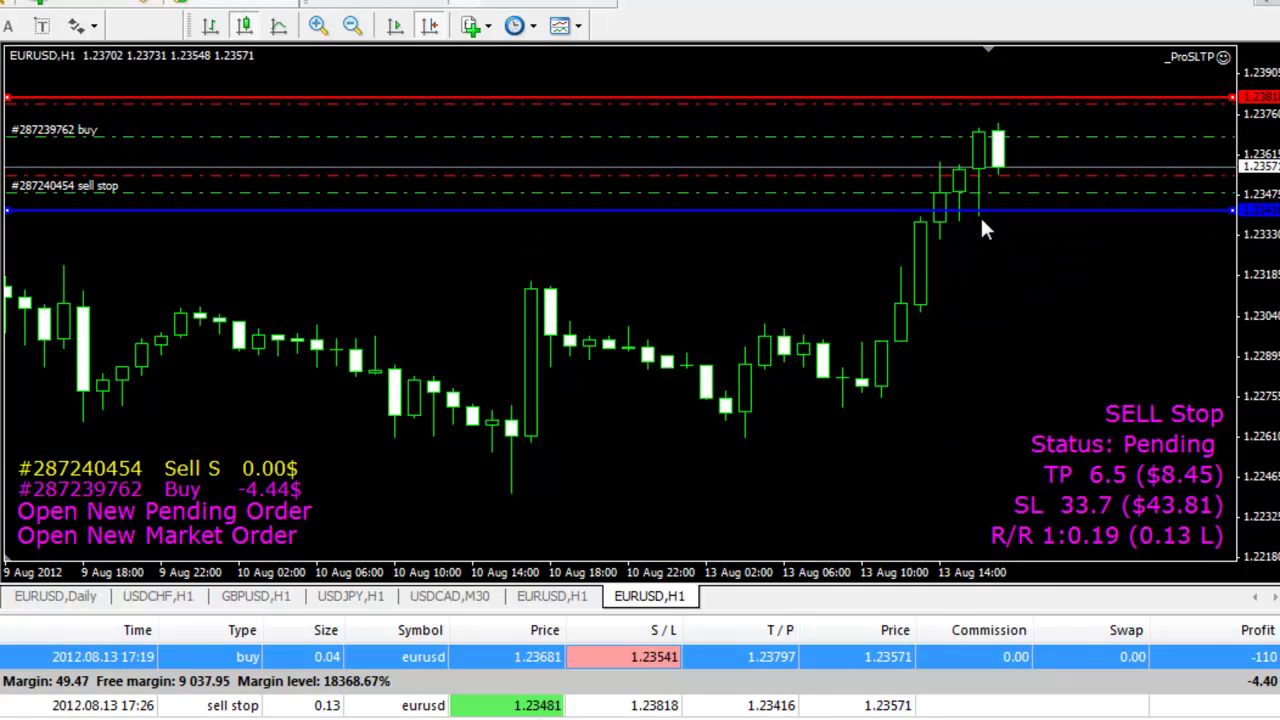
mouse_move(980, 208)
left_mouse_down()
mouse_move(976, 147)
mouse_move(975, 205)
left_mouse_up()
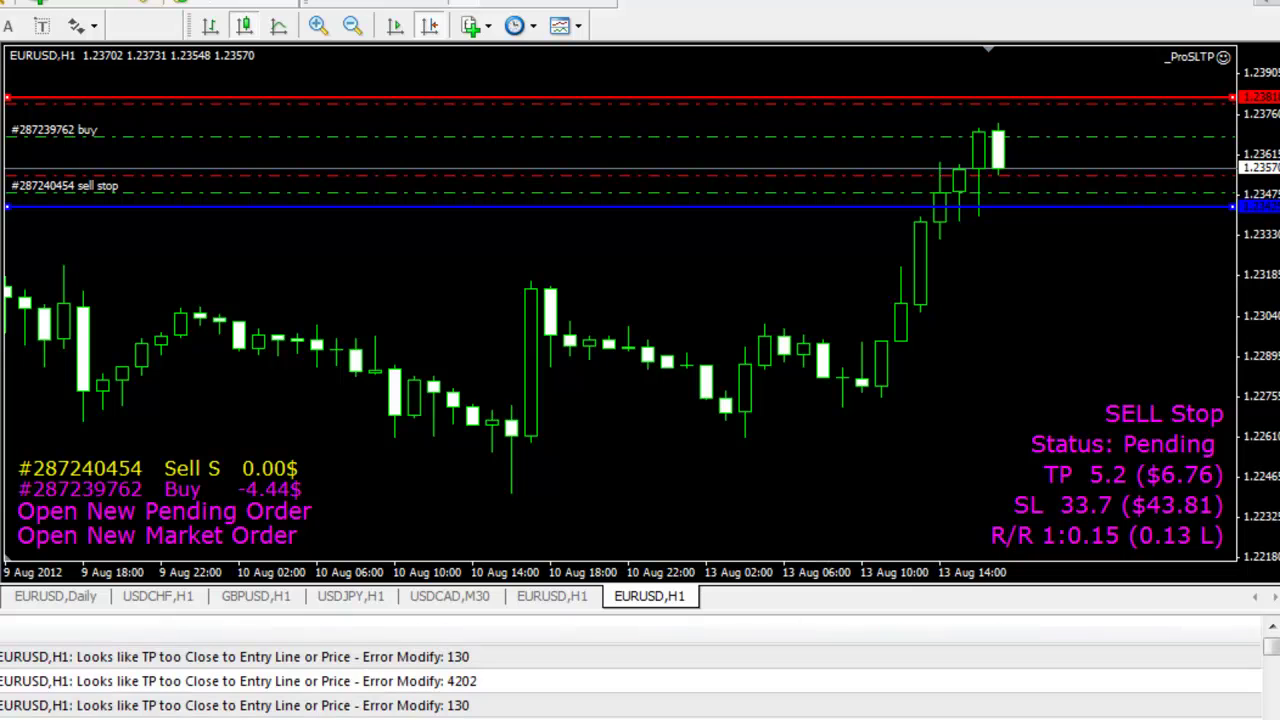
Inspect the 'TP too Close' error, then lower the take profit to 1.23355 (12.6 pips)
left_click(104, 662)
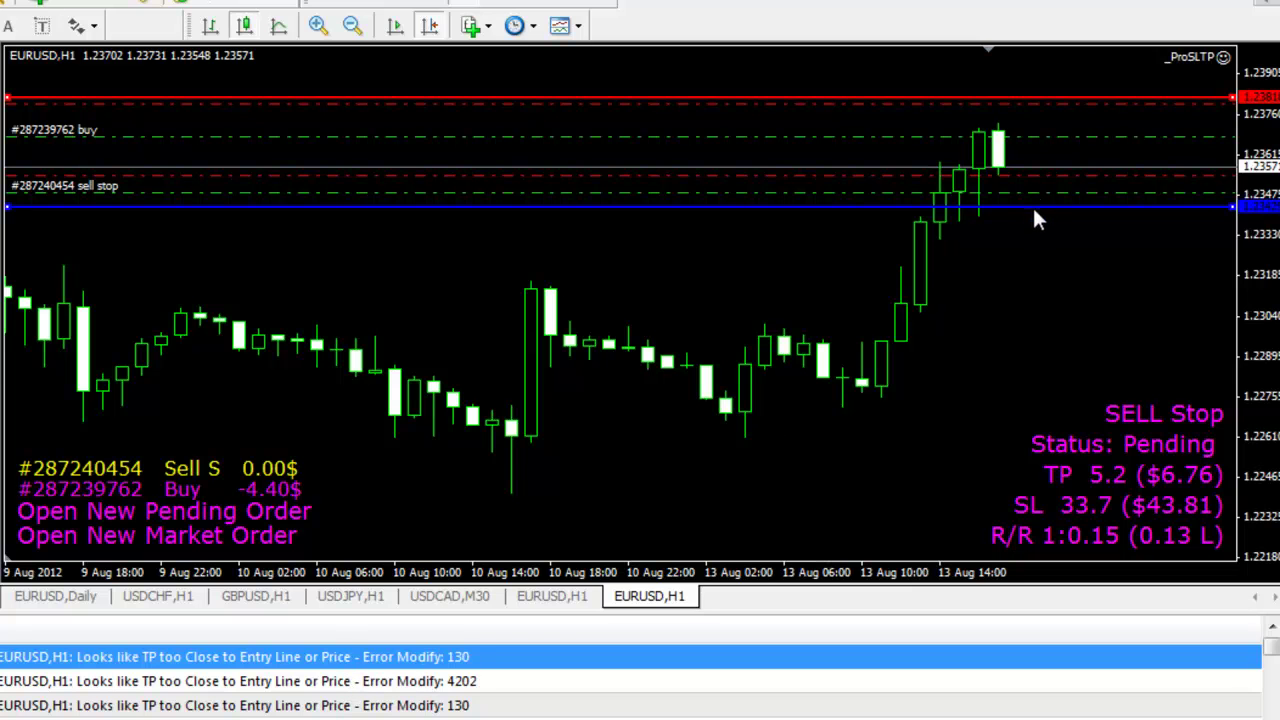
left_click_drag(1022, 208, 1012, 228)
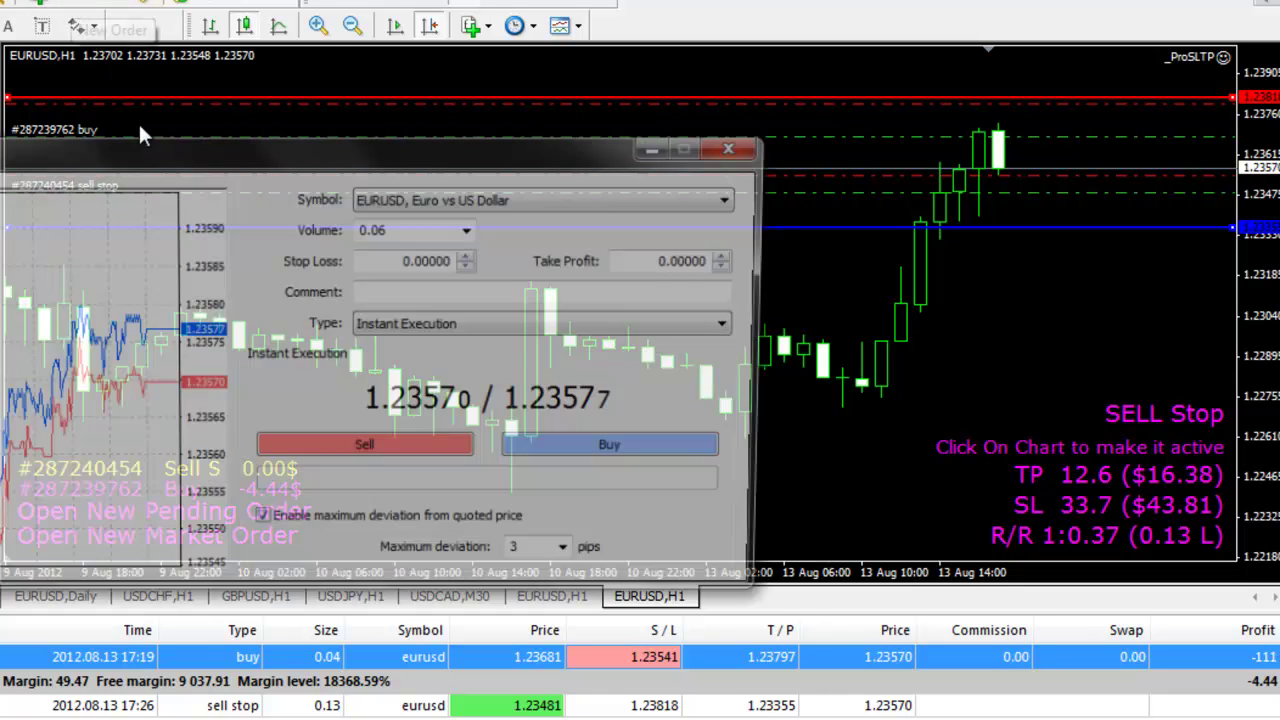
left_click(76, 5)
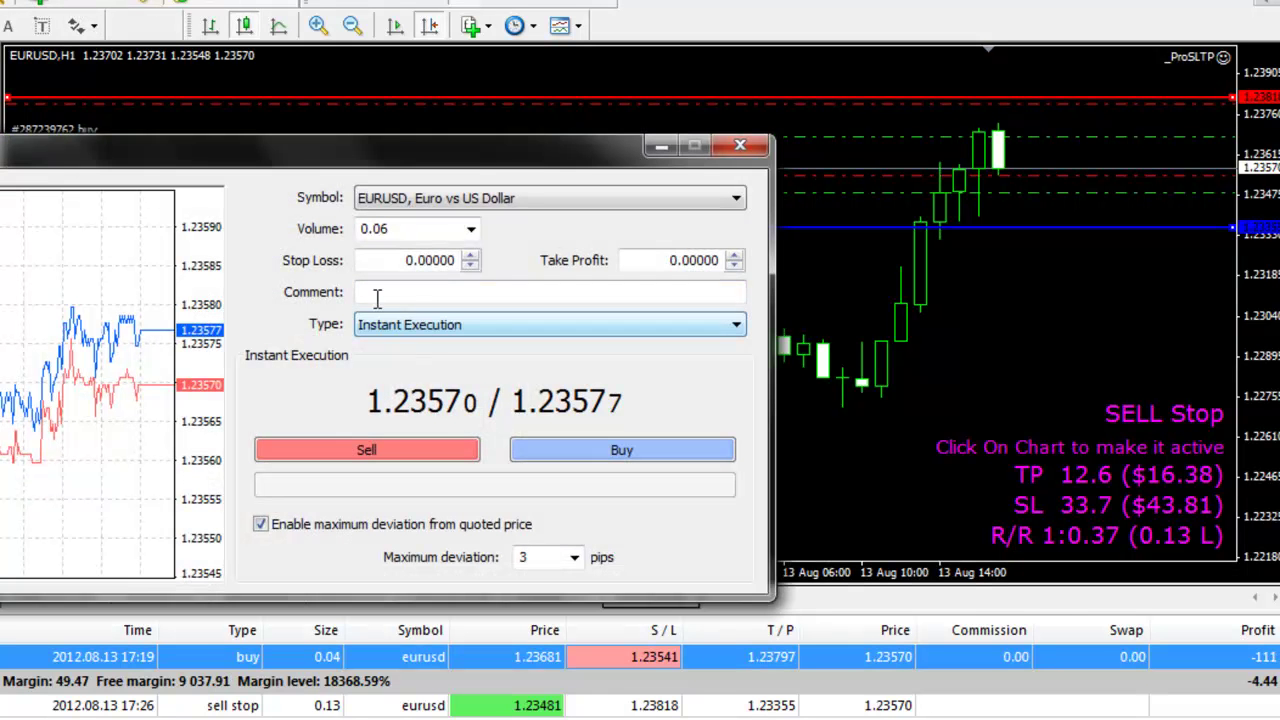
left_click(403, 260)
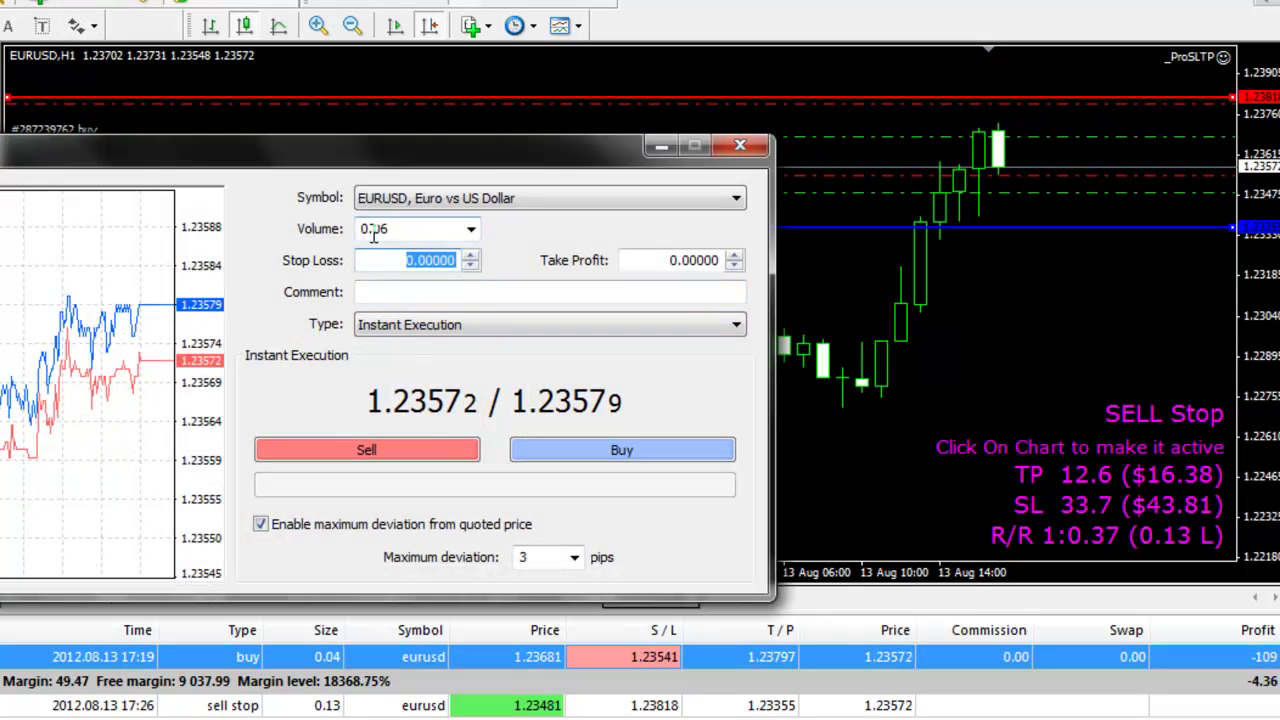
left_click(409, 230)
left_click(405, 230)
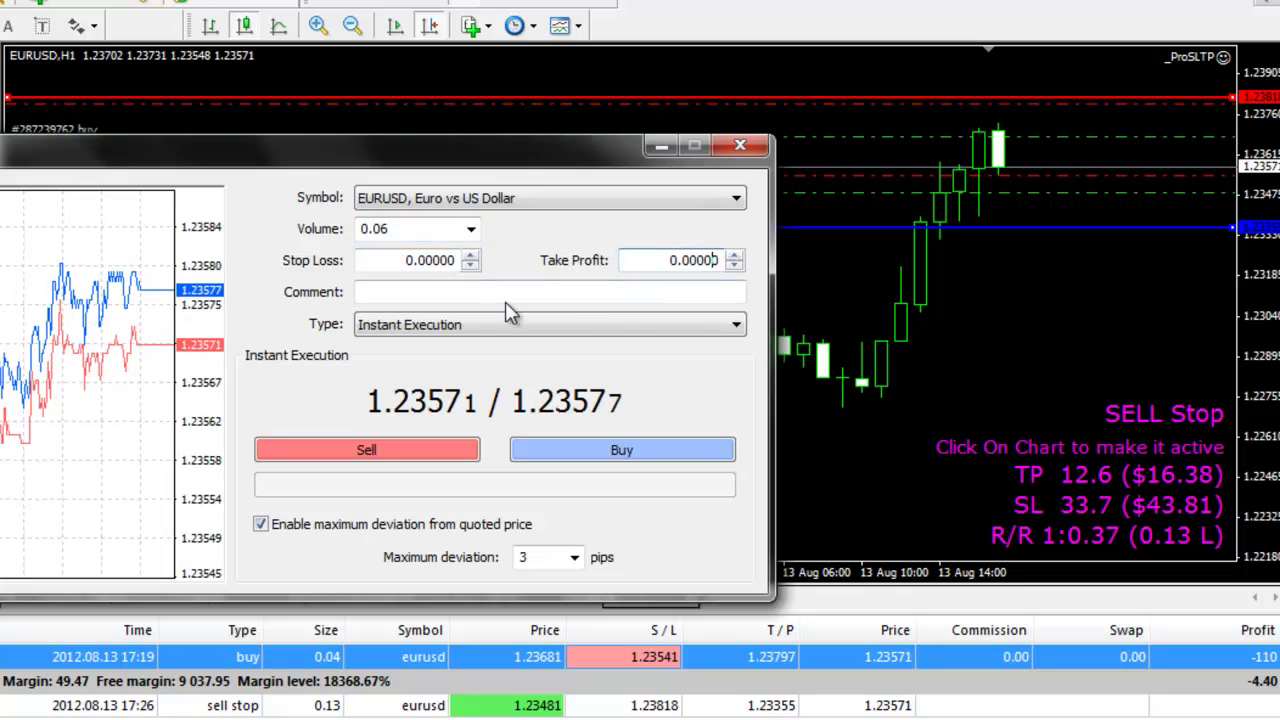
left_click(745, 148)
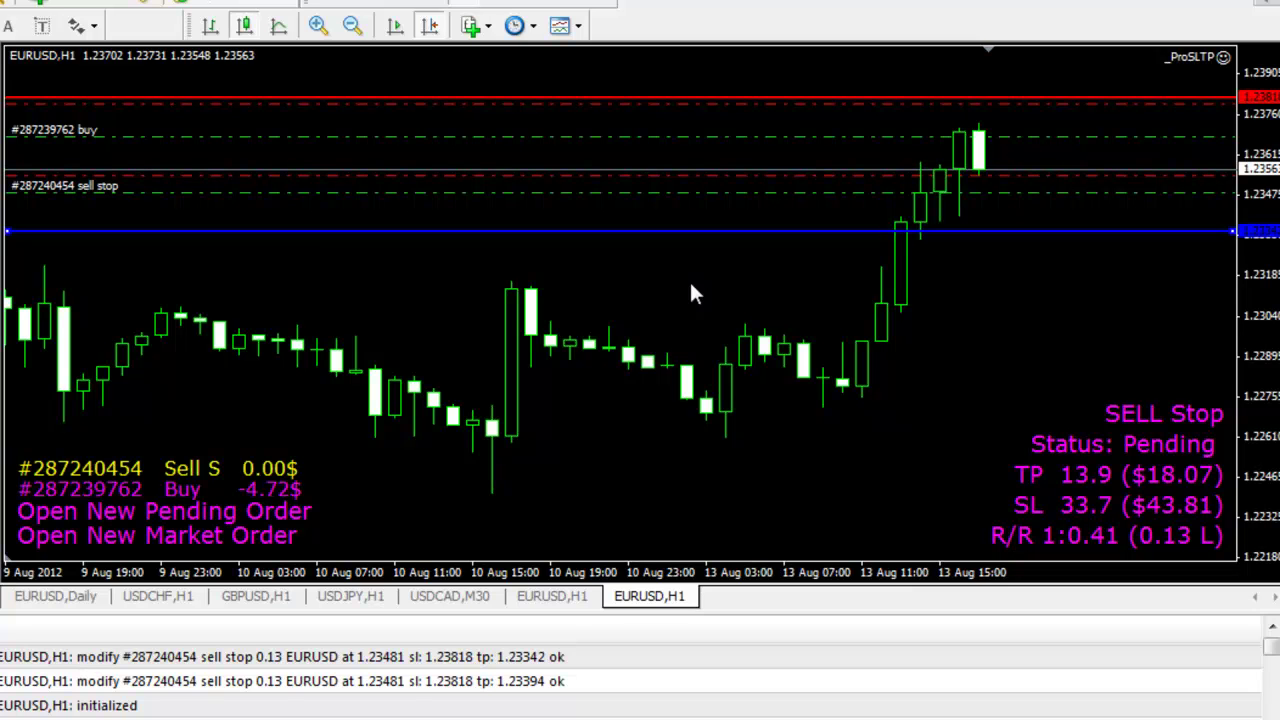
Remove the pending sell stop order using the ProSLTP Delete hotkey
key("Delete")
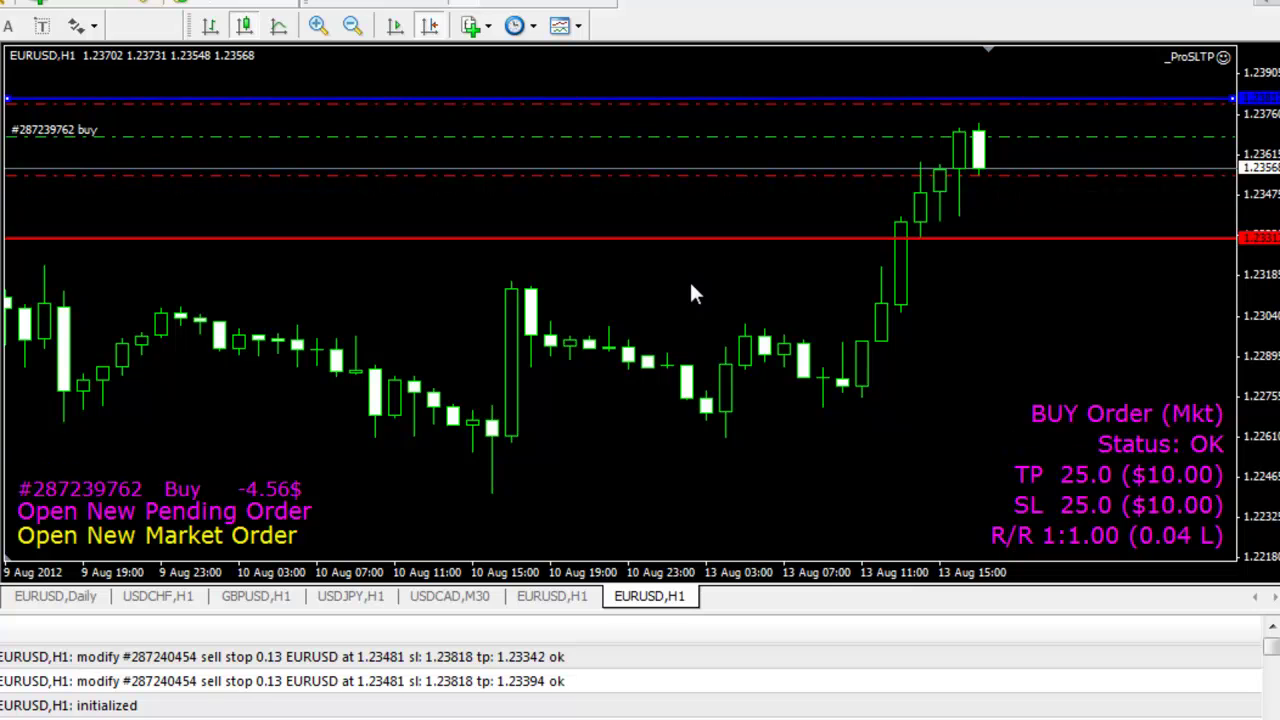